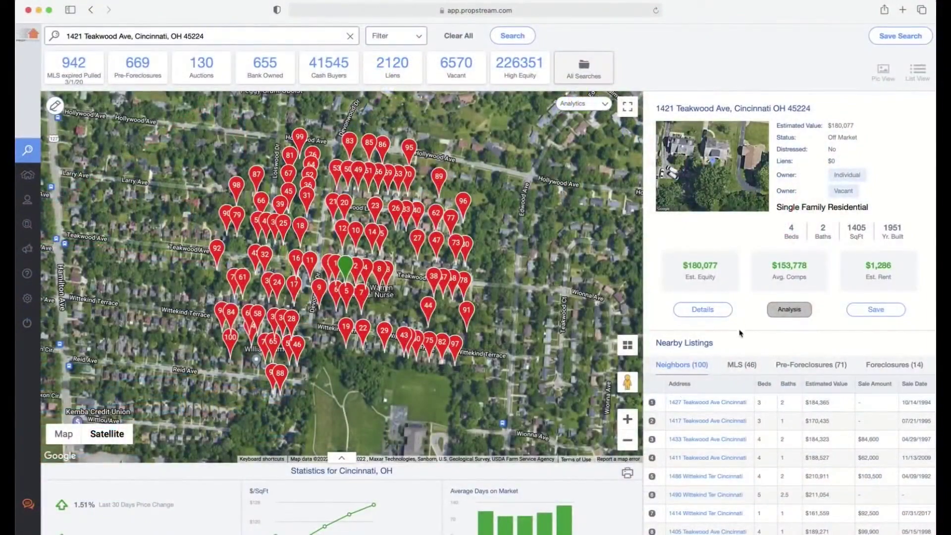
left_click(709, 315)
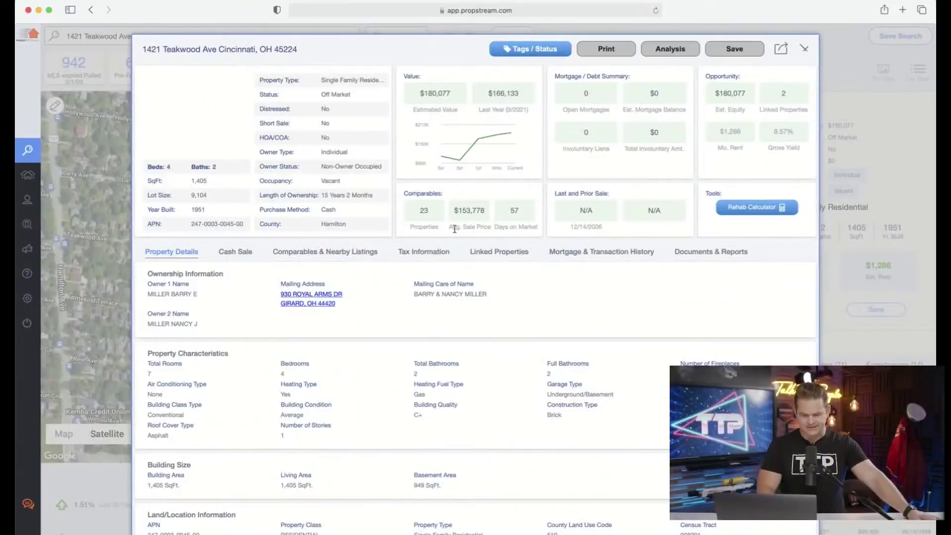
left_click(219, 118)
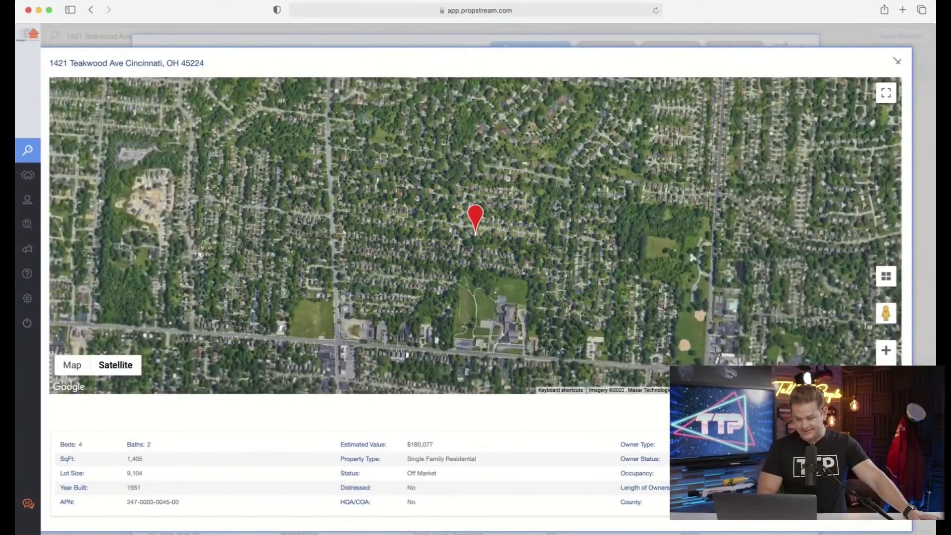
Zoom the satellite map in four levels and drop into Street View on Teakwood Ave
left_click(886, 350)
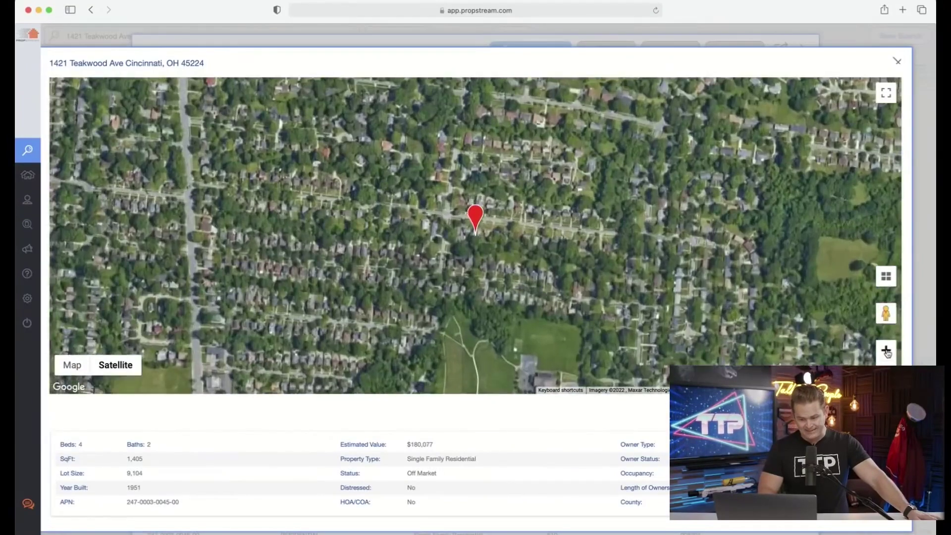
left_click(886, 351)
left_click(886, 351)
left_click(887, 350)
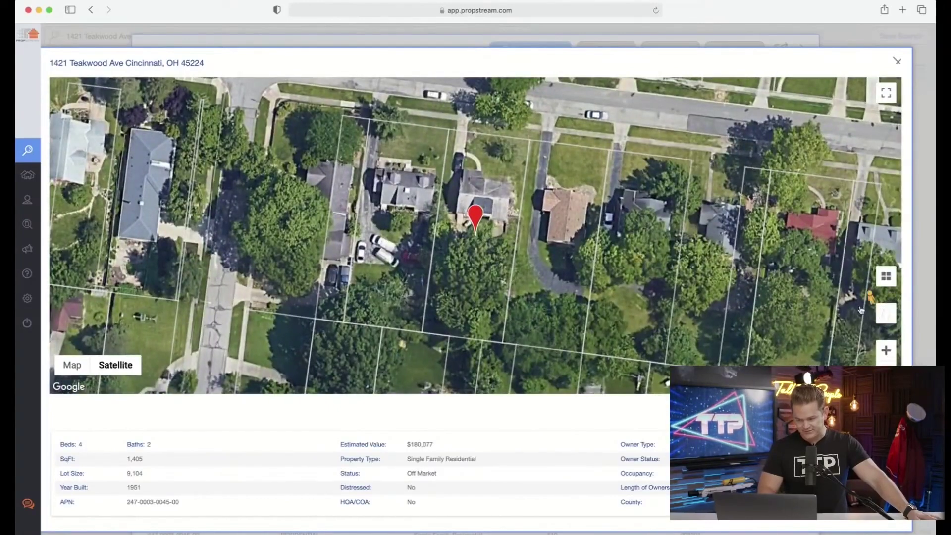
left_click_drag(861, 311, 540, 95)
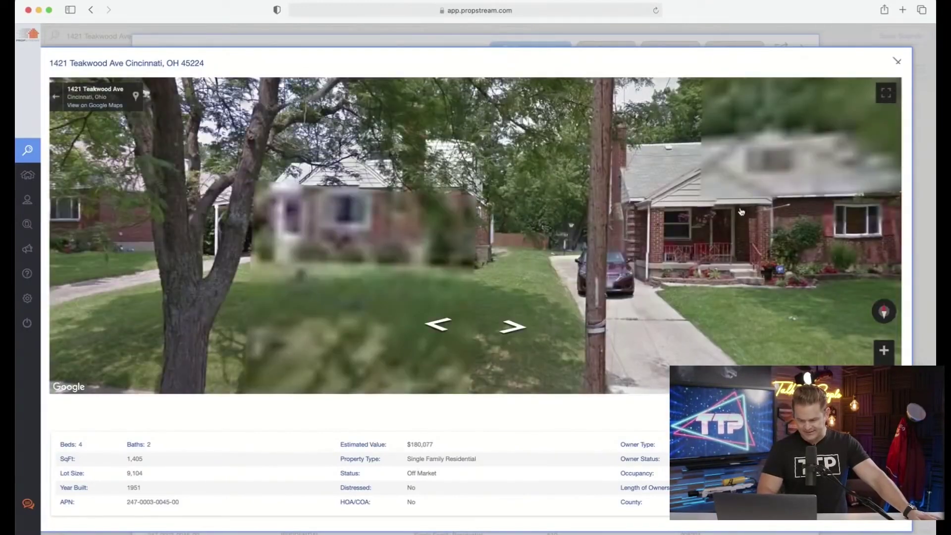
left_click_drag(741, 212, 705, 241)
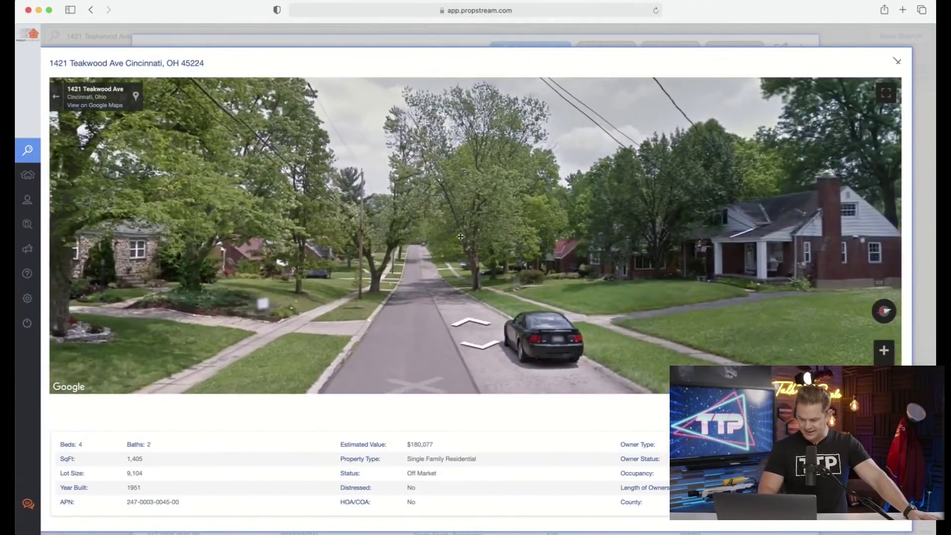
left_click_drag(460, 237, 193, 239)
left_click_drag(773, 247, 571, 250)
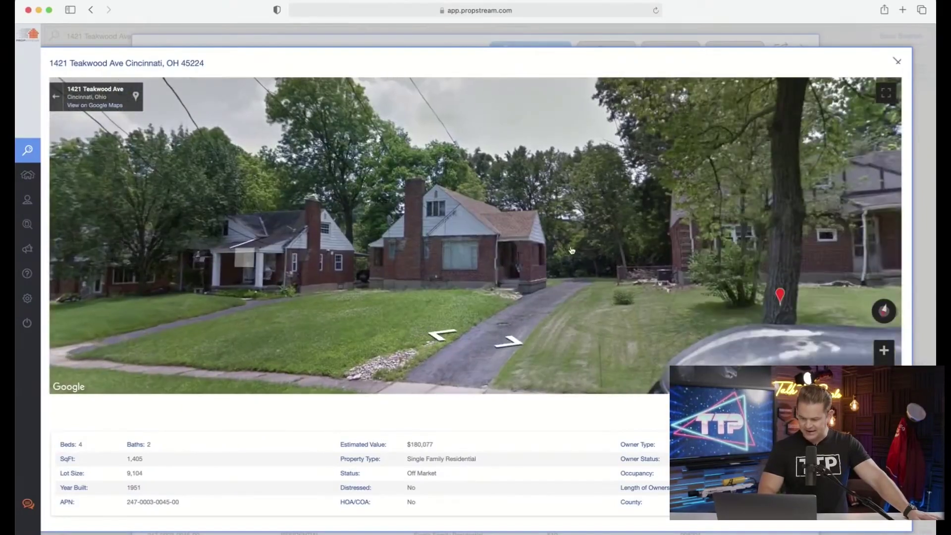
left_click(510, 342)
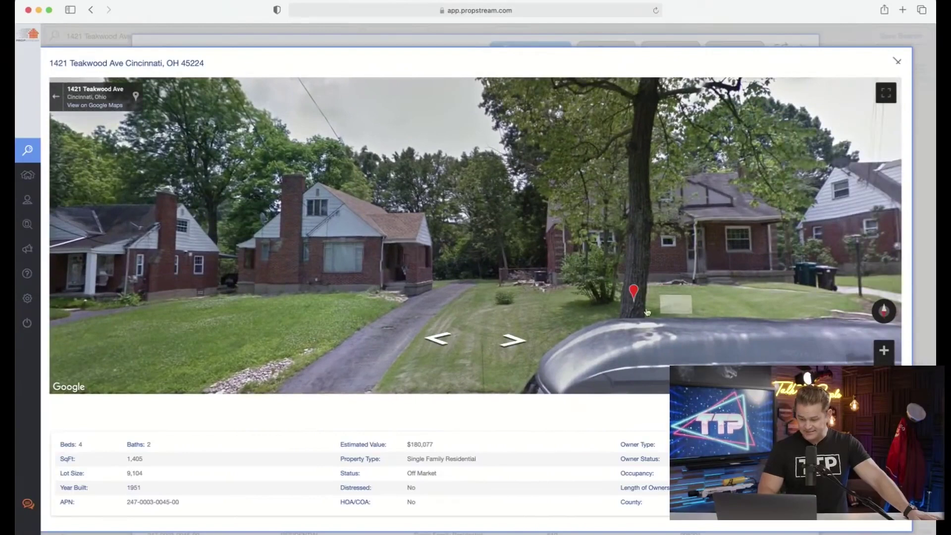
left_click(514, 341)
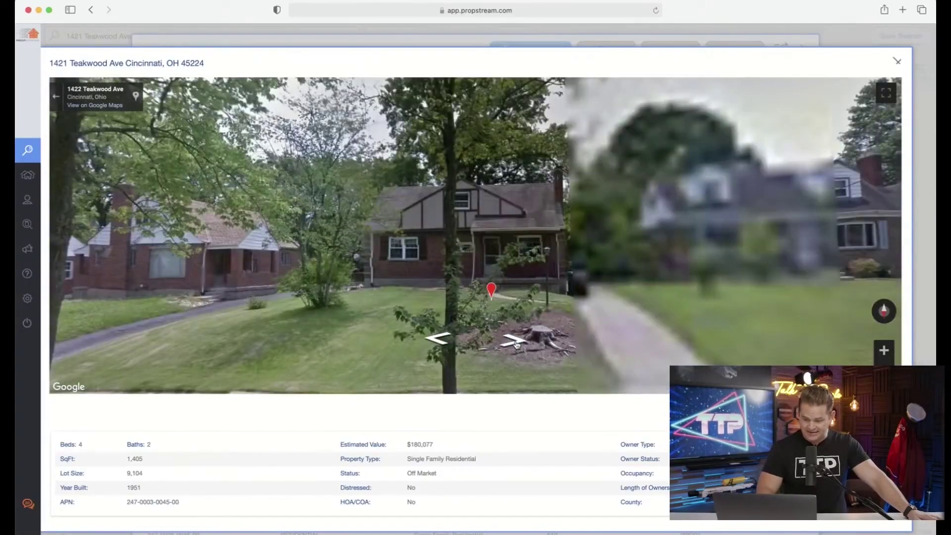
left_click(515, 345)
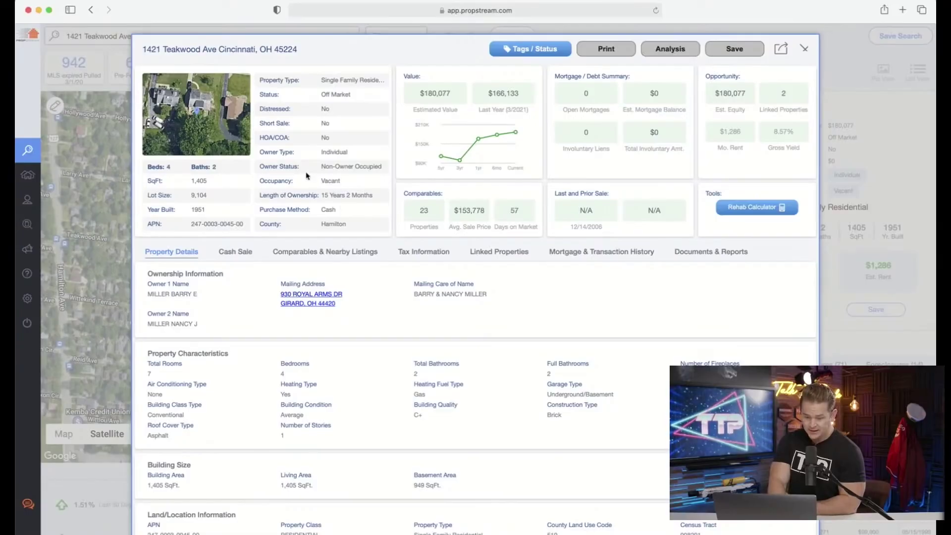
left_click_drag(320, 167, 382, 168)
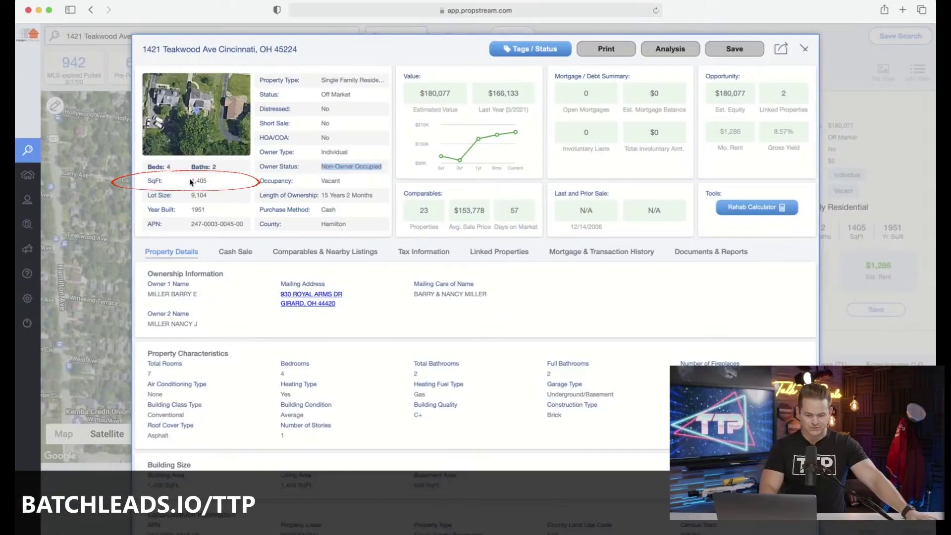
left_click(191, 196)
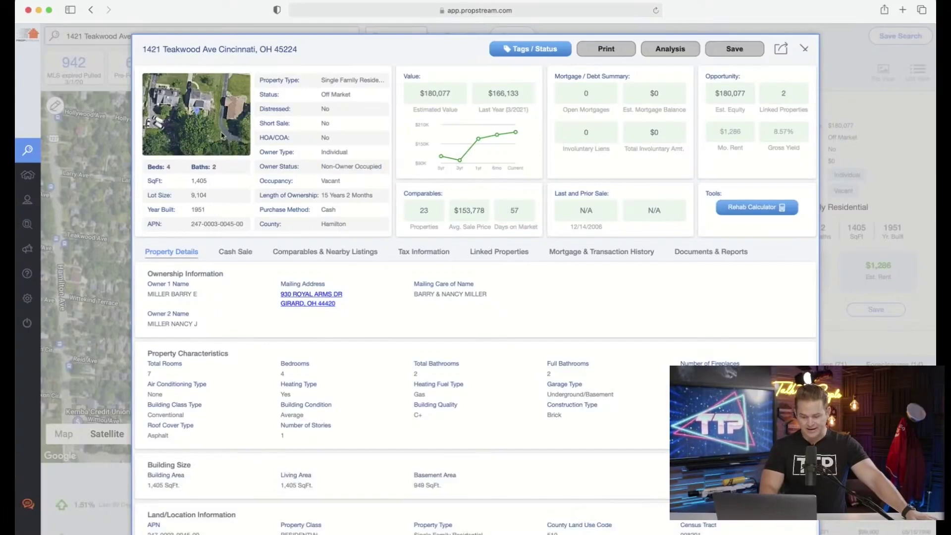
left_click(222, 136)
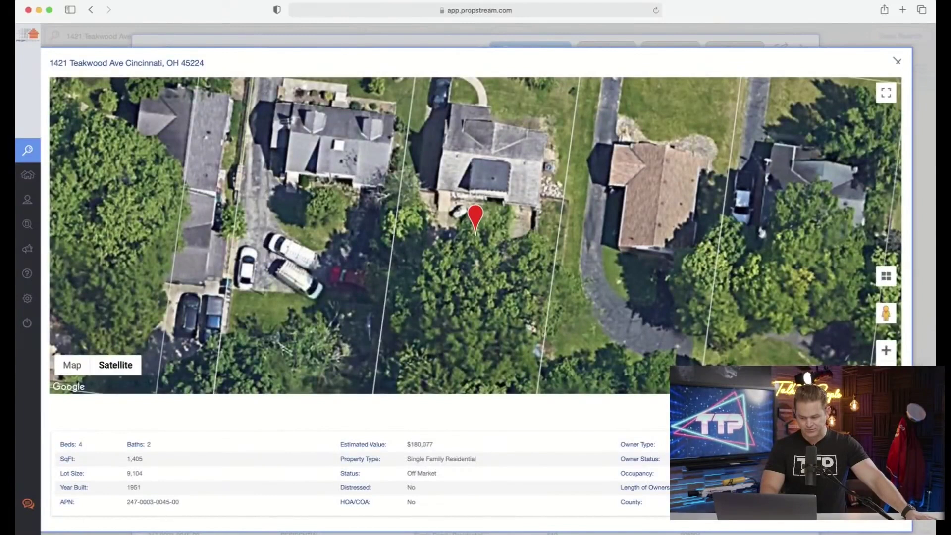
scroll(476, 235, "down", 1)
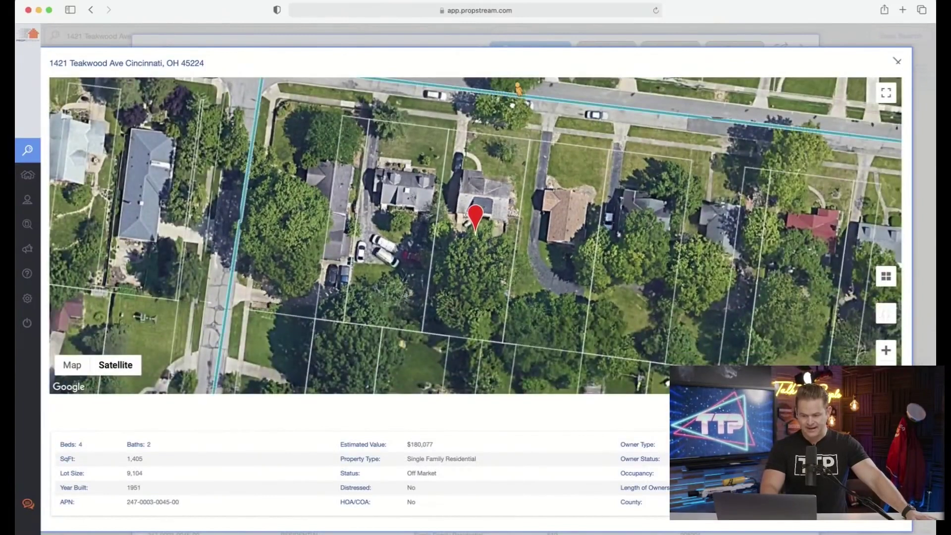
left_click_drag(527, 89, 522, 102)
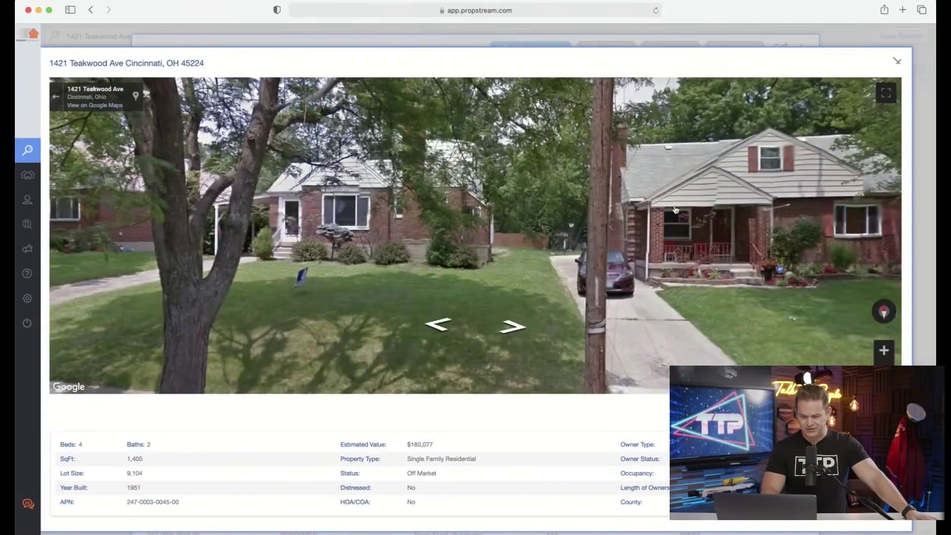
left_click_drag(647, 209, 548, 248)
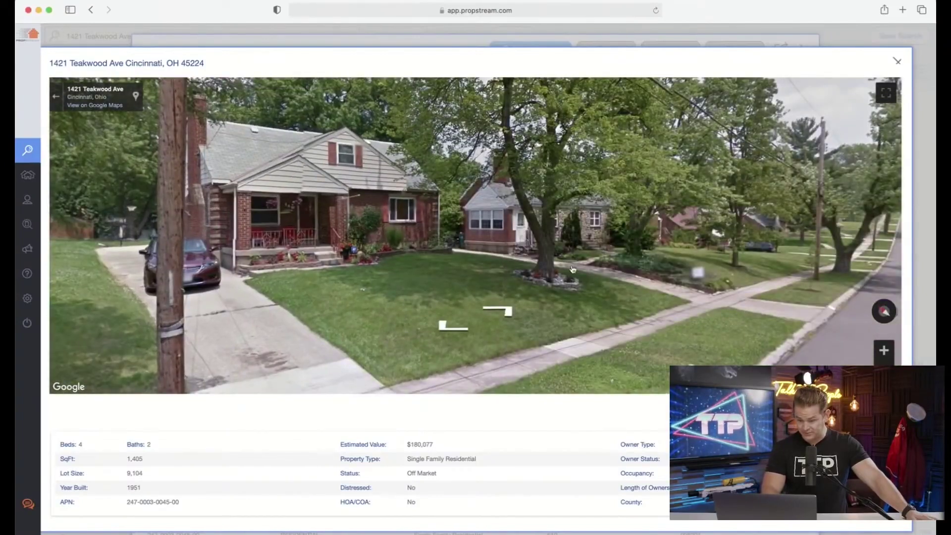
left_click_drag(750, 257, 602, 258)
left_click(446, 239)
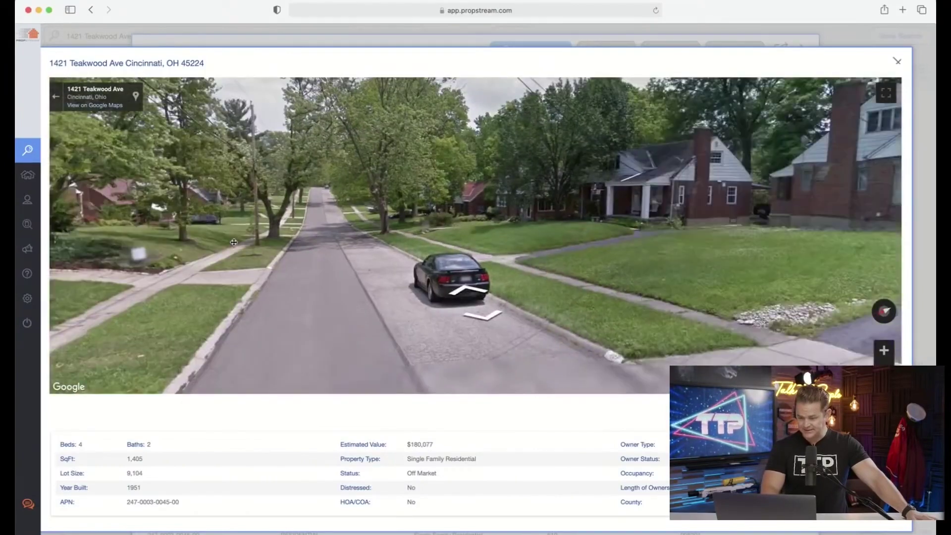
left_click(664, 245)
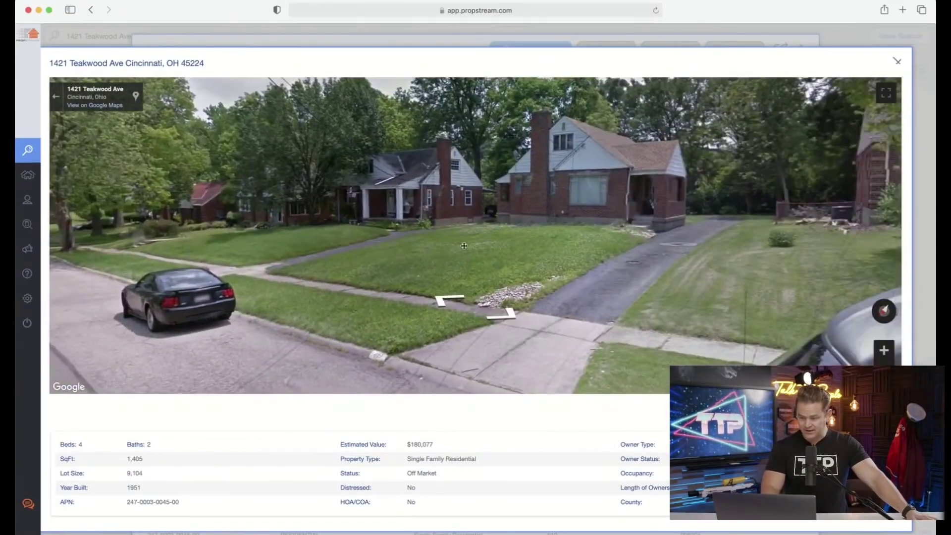
left_click(666, 244)
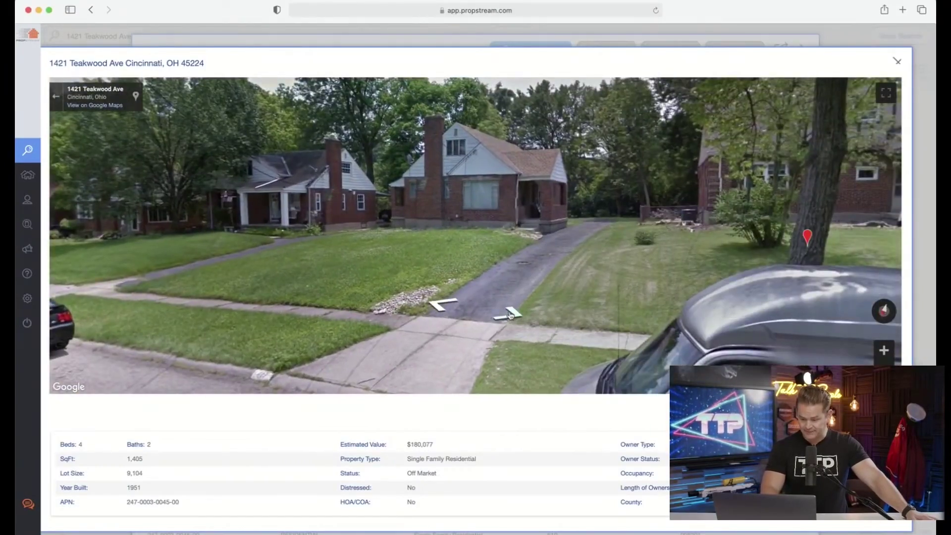
left_click(511, 315)
left_click(511, 315)
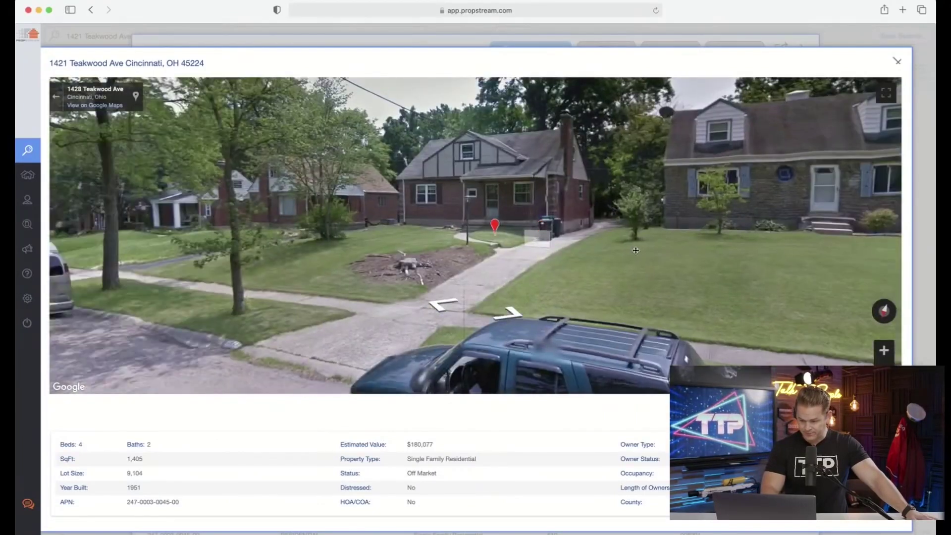
left_click_drag(636, 250, 728, 260)
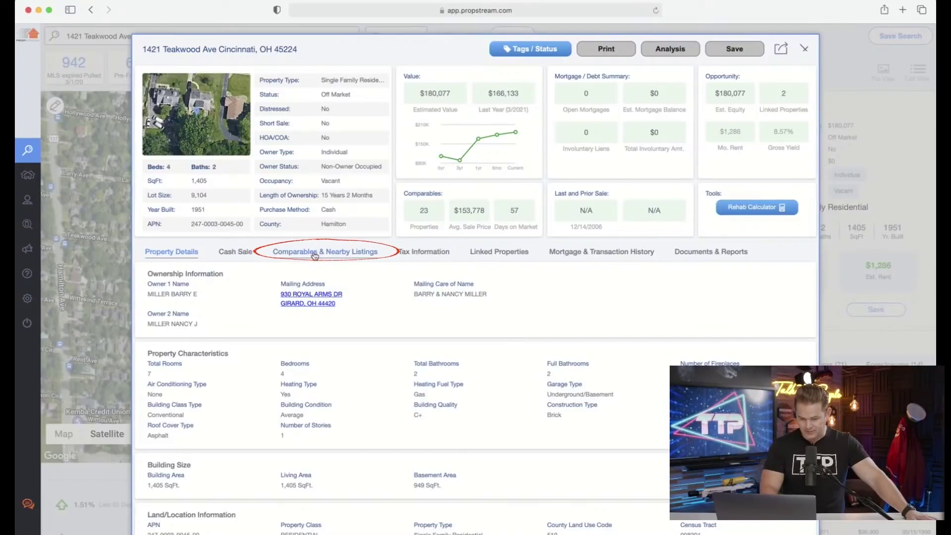
Highlight the Vacant and ownership-length values, then zoom the comps map onto the subject
double_click(330, 180)
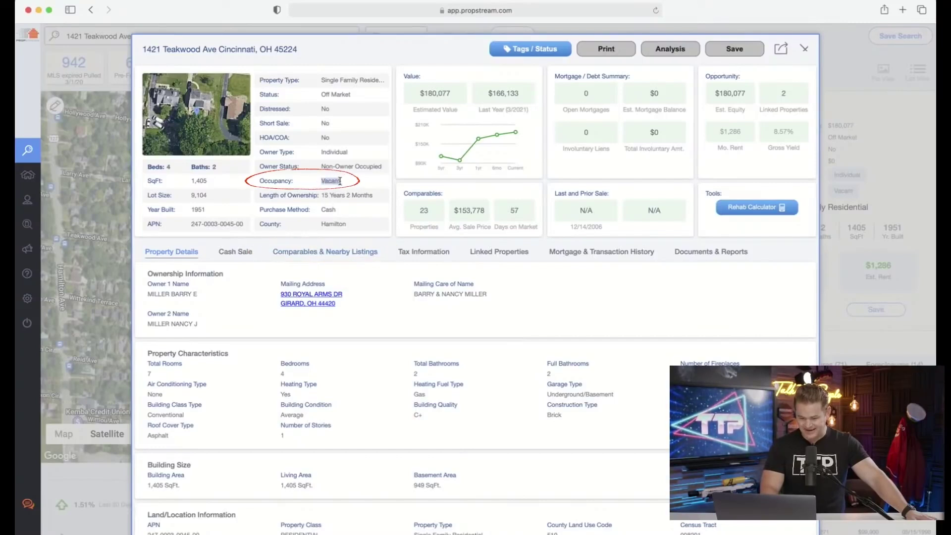
left_click_drag(259, 195, 330, 195)
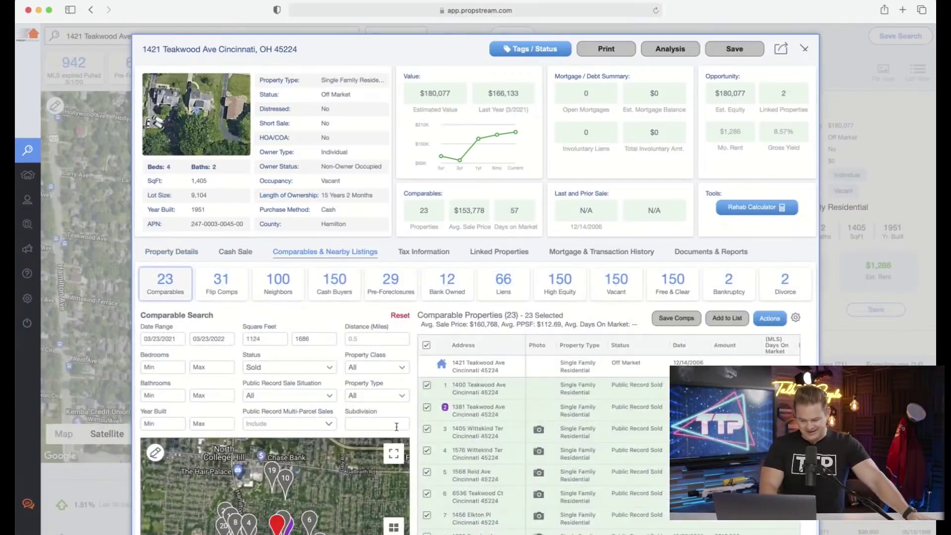
scroll(415, 434, "down", 3)
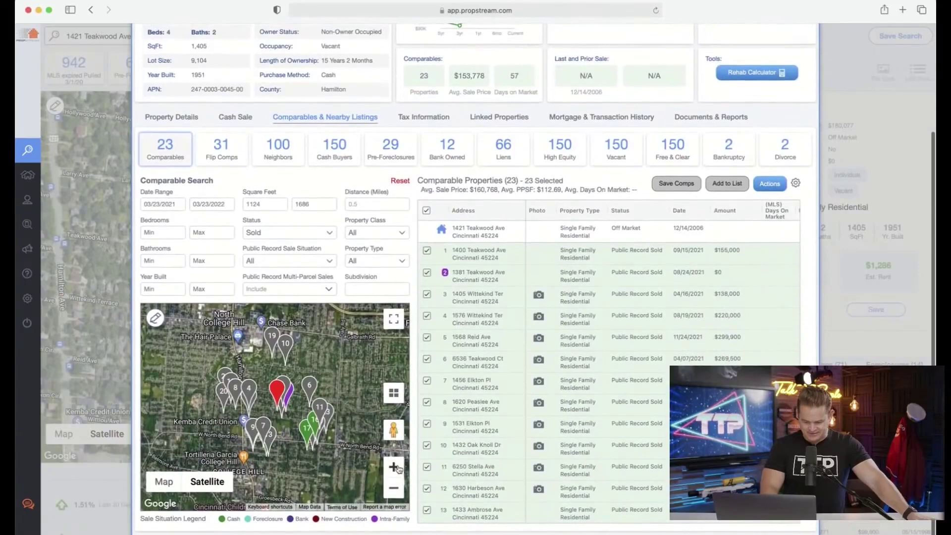
left_click(394, 467)
left_click(394, 467)
left_click(394, 468)
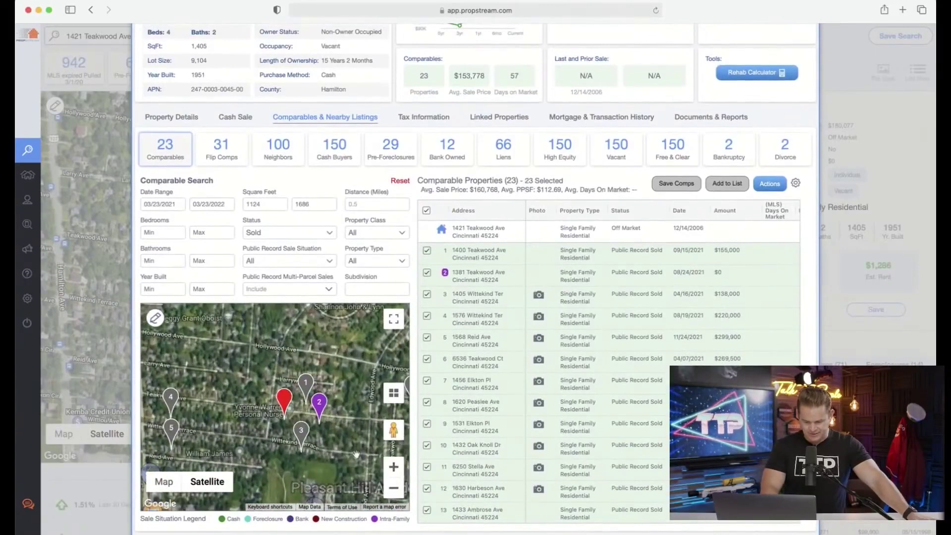
left_click_drag(326, 439, 305, 420)
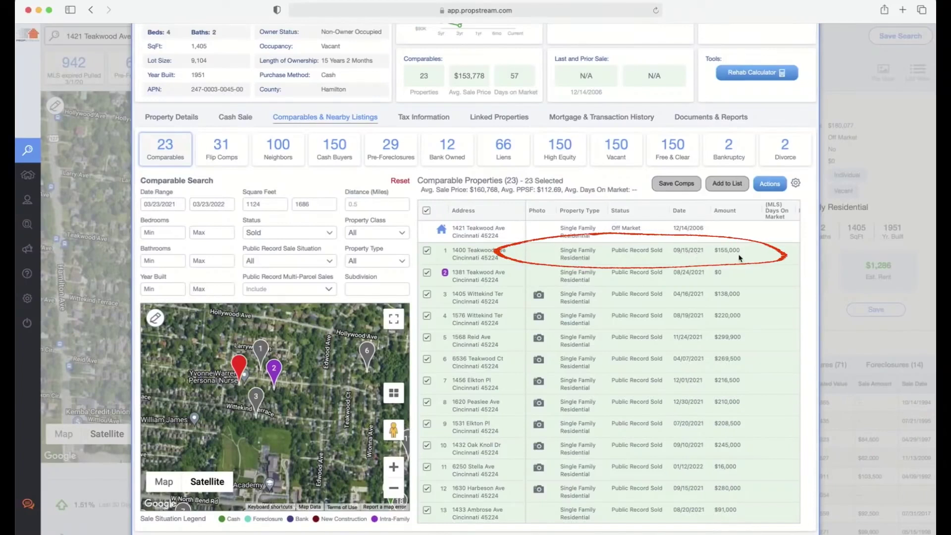
scroll(752, 311, "right", 2)
scroll(751, 312, "right", 5)
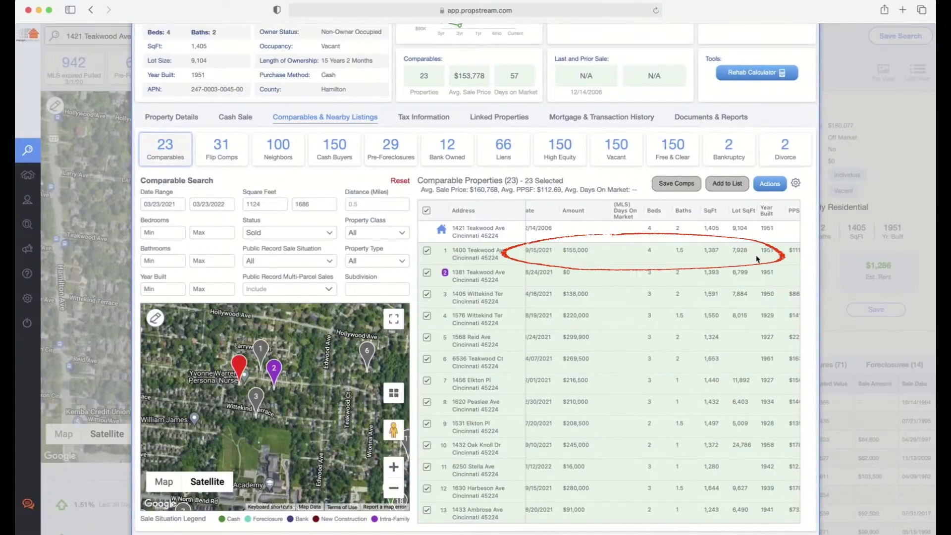
scroll(676, 278, "left", 3)
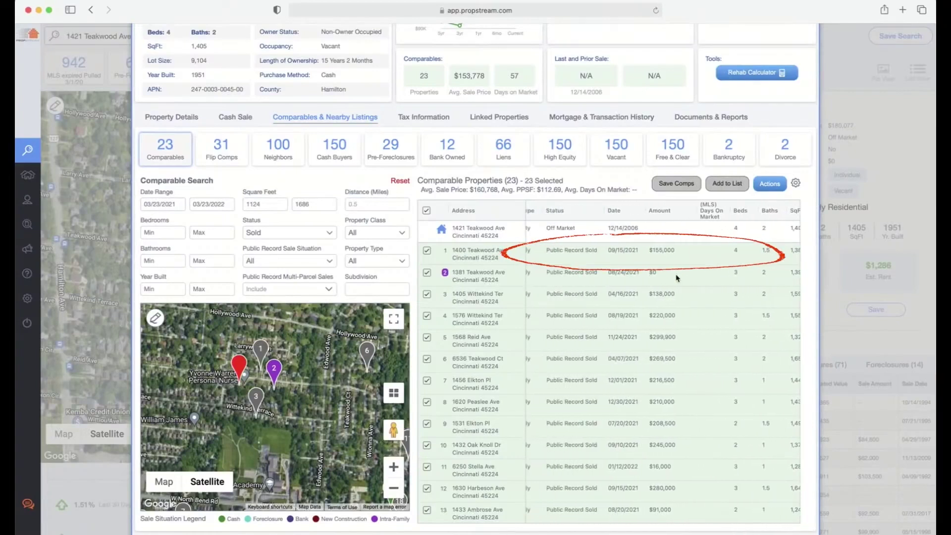
scroll(677, 279, "left", 2)
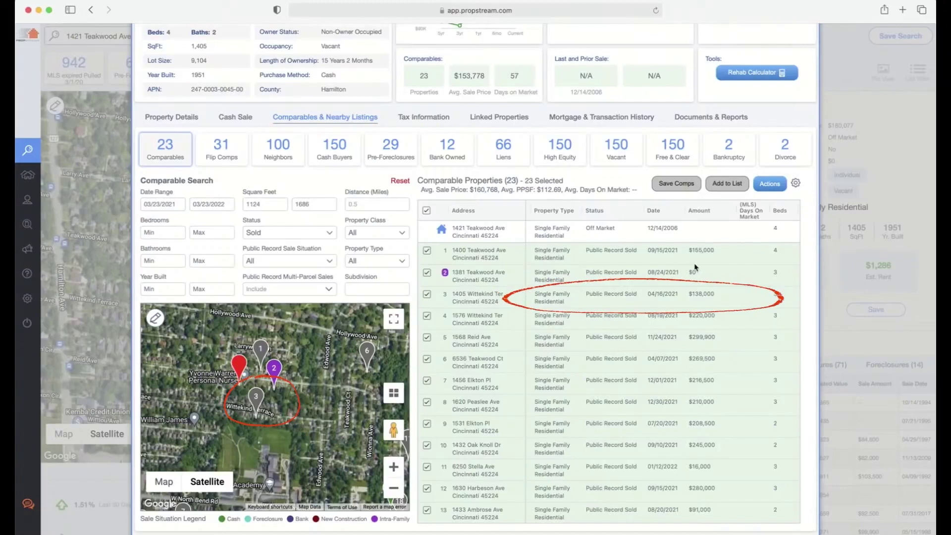
scroll(713, 295, "right", 3)
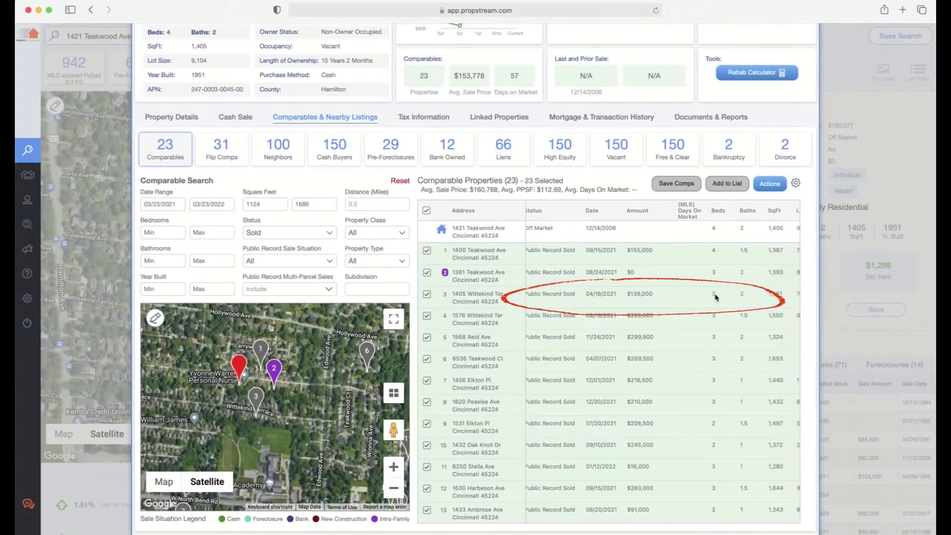
scroll(715, 297, "right", 1)
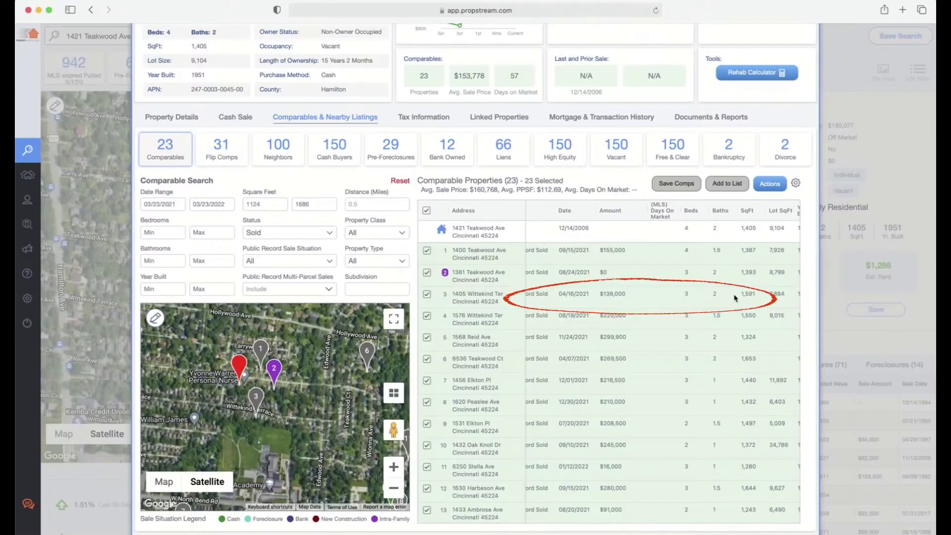
scroll(748, 297, "left", 4)
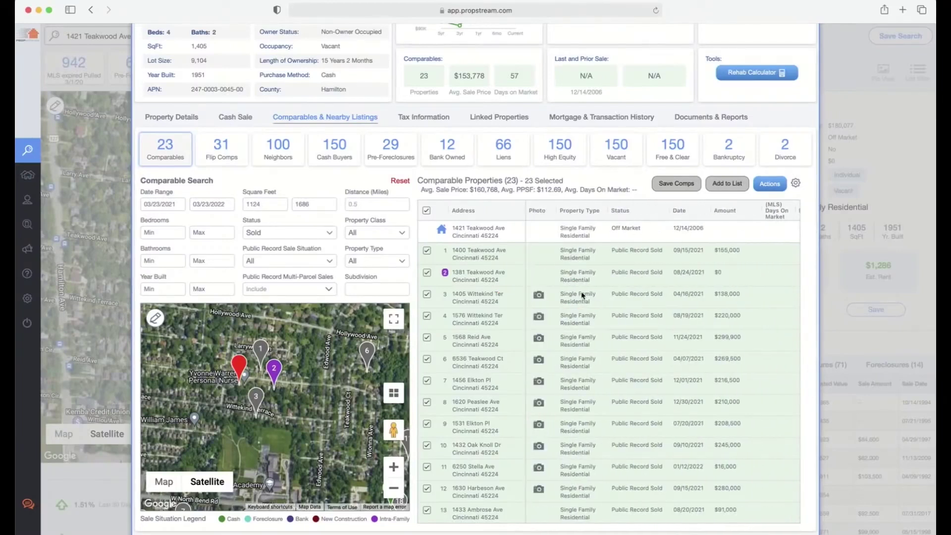
left_click(540, 295)
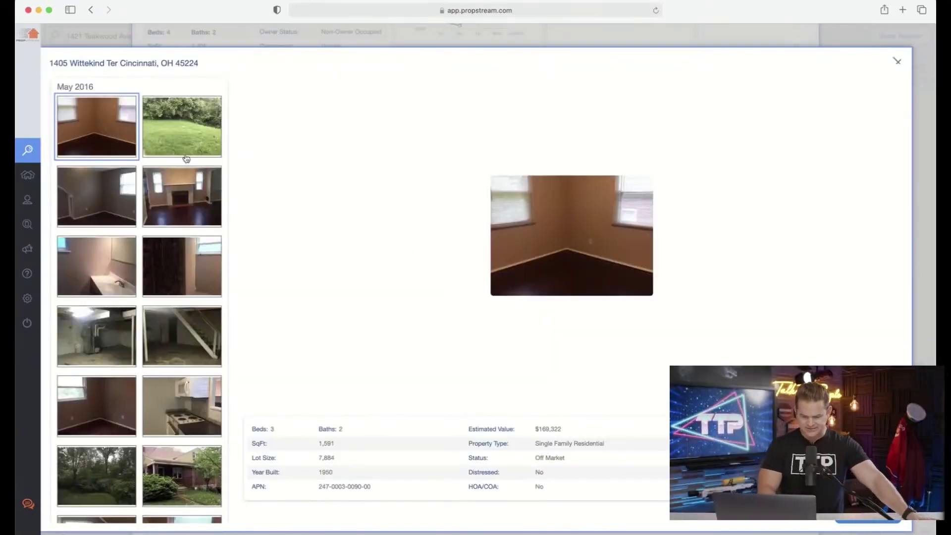
left_click(182, 132)
left_click(179, 199)
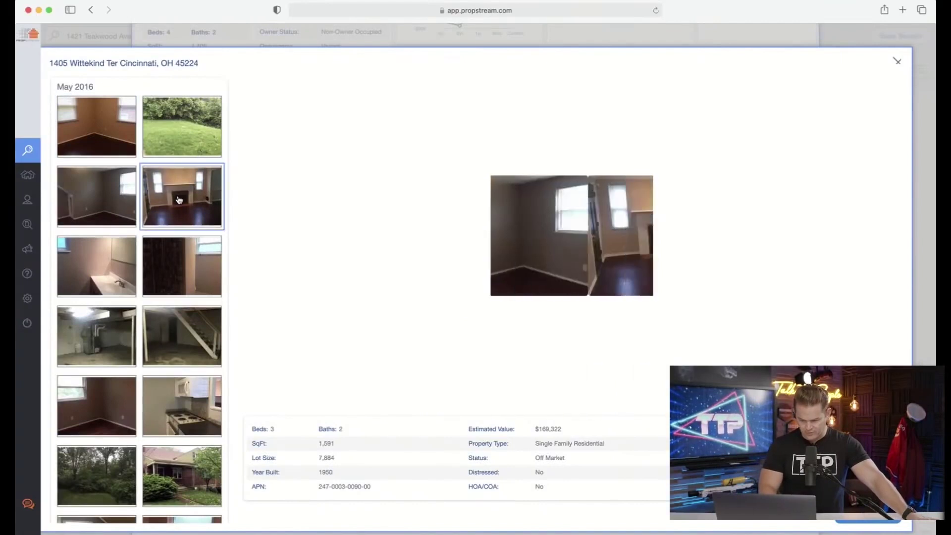
left_click(101, 201)
left_click(102, 253)
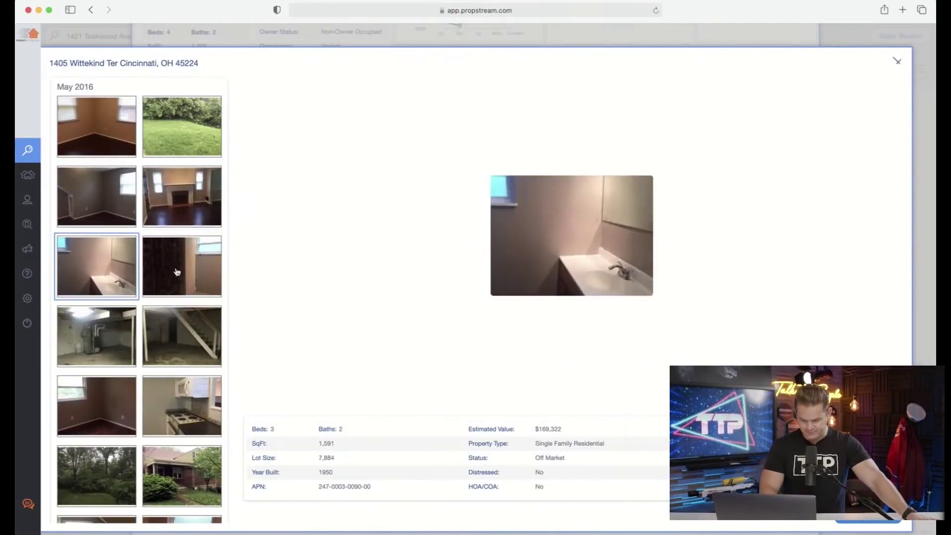
left_click(172, 271)
left_click(182, 321)
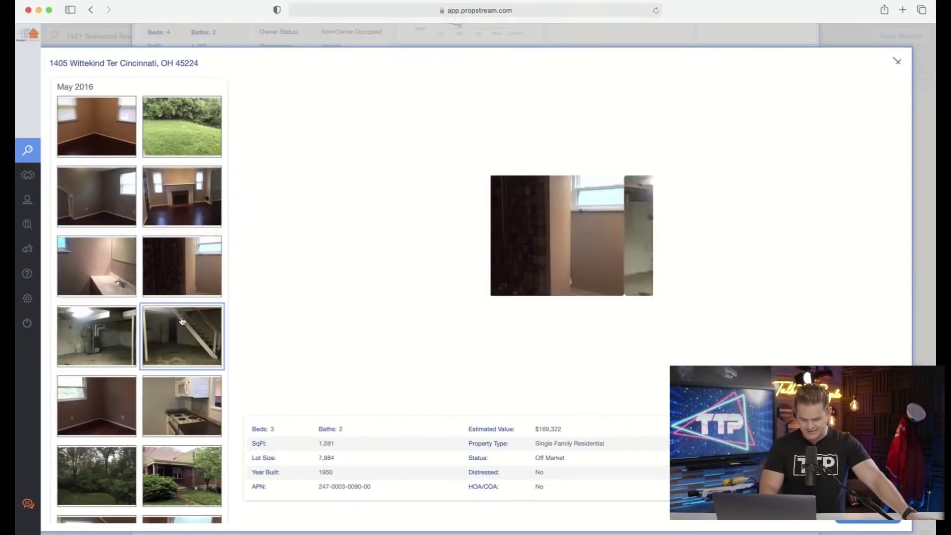
left_click(81, 337)
left_click(101, 421)
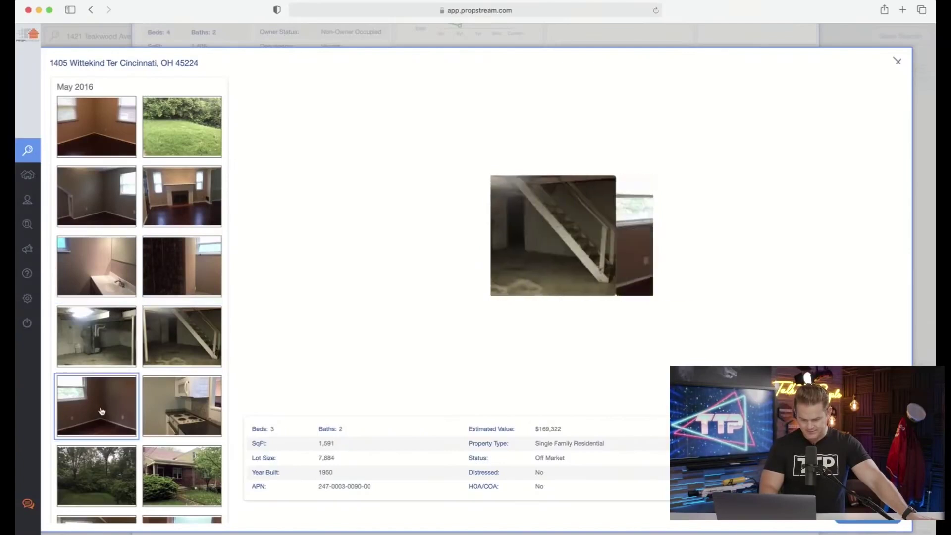
left_click(184, 421)
View the remaining kitchen, bedroom and brick exterior photos, then close the gallery
scroll(184, 421, "down", 3)
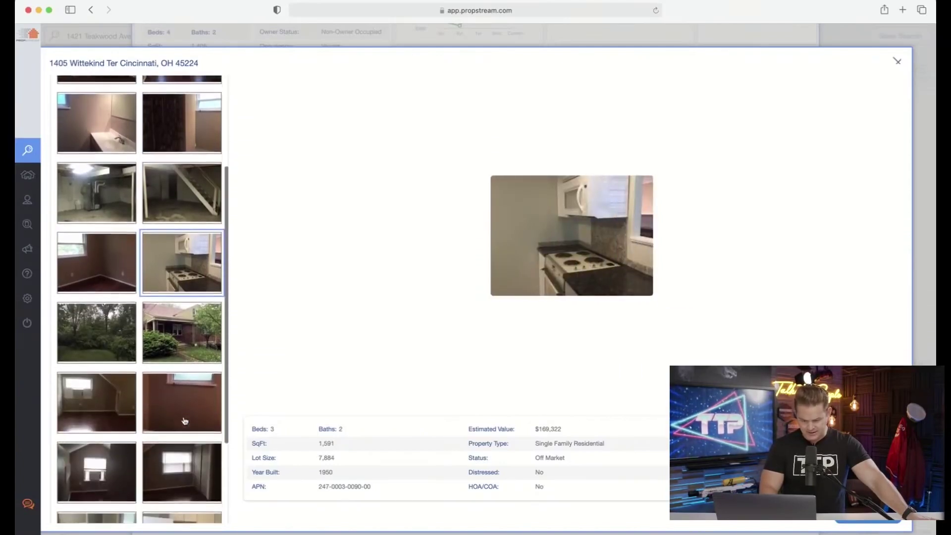
scroll(184, 421, "down", 3)
left_click(184, 421)
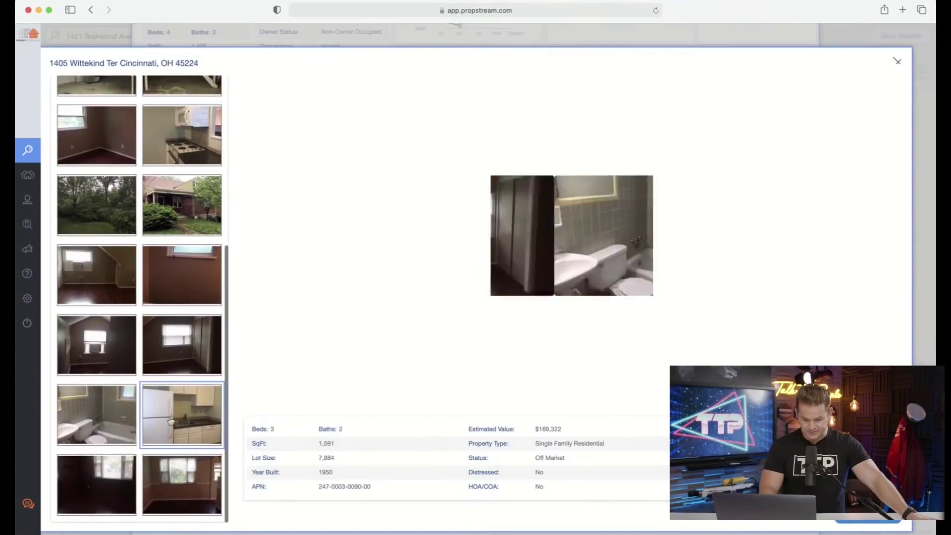
left_click(103, 419)
left_click(99, 361)
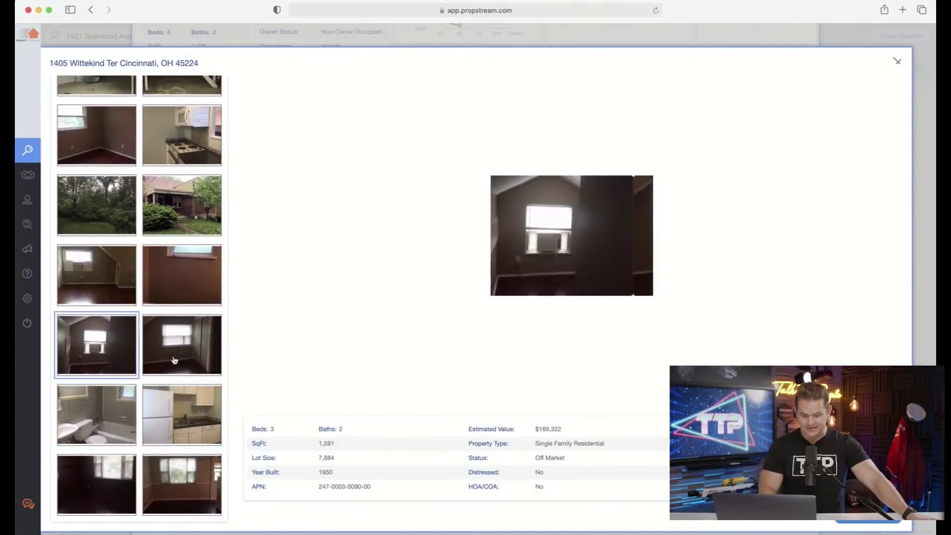
left_click(182, 346)
left_click(188, 293)
left_click(66, 279)
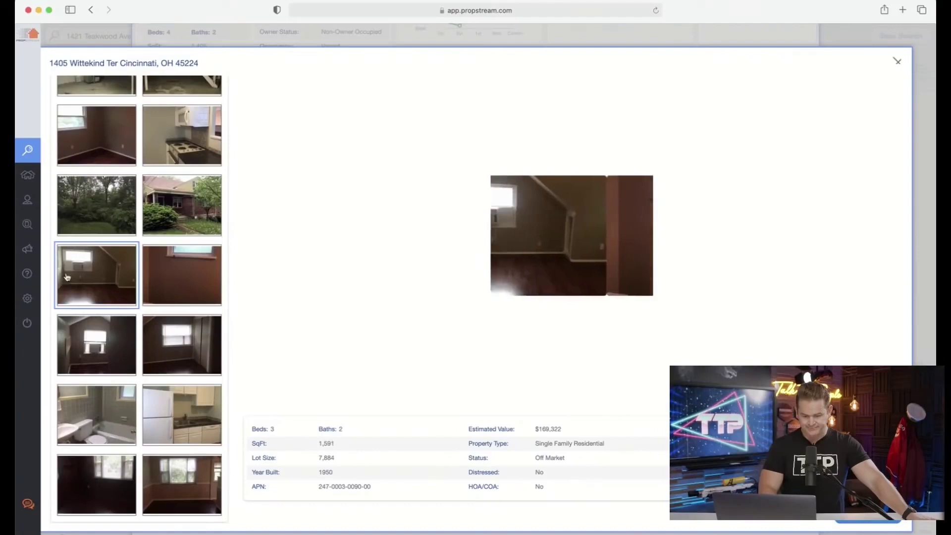
left_click(94, 213)
left_click(153, 223)
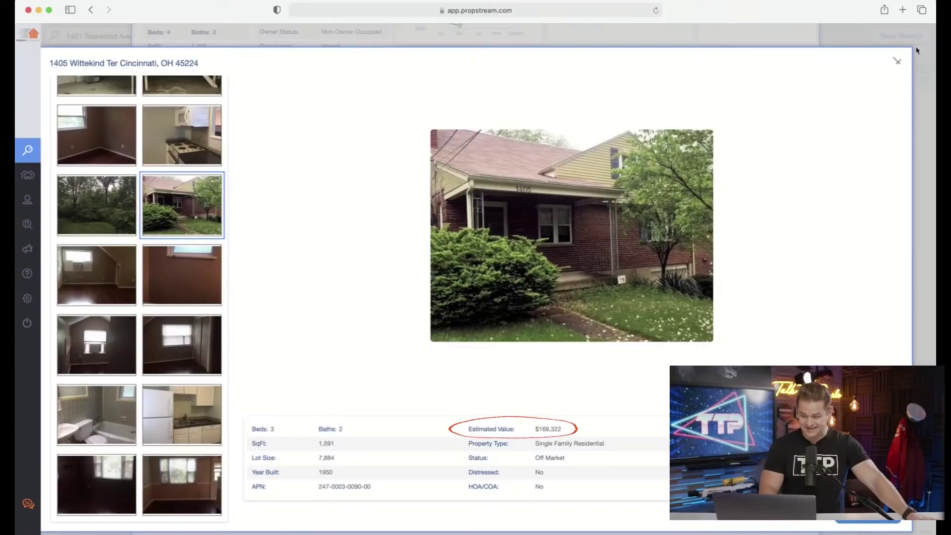
left_click(897, 62)
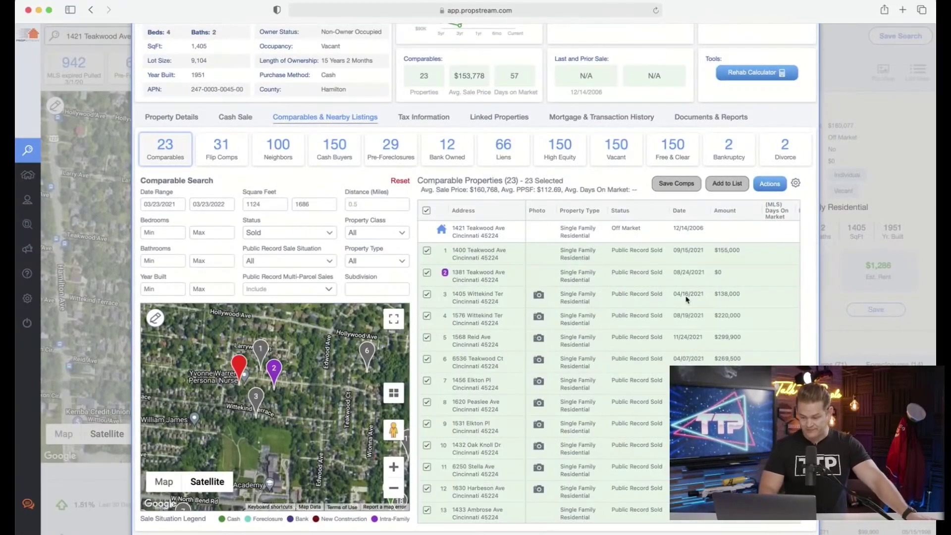
Zoom the comps map out and back in, pan west to Reid Ave, and open 1568 Reid Ave's photos
scroll(686, 298, "right", 5)
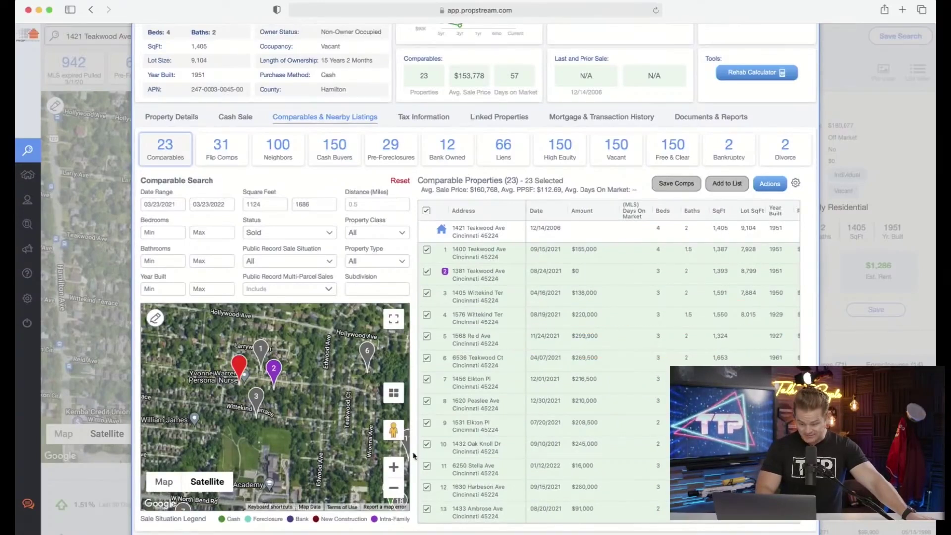
left_click(394, 490)
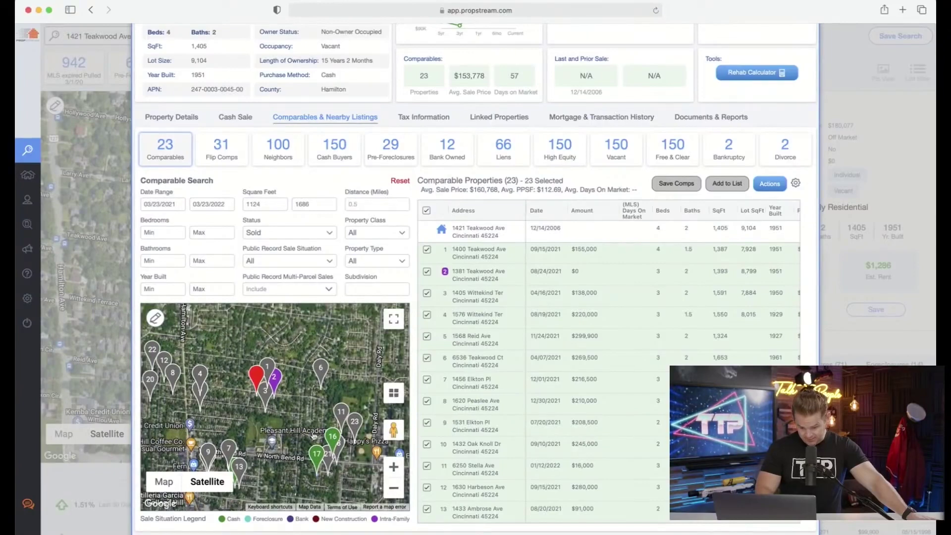
left_click(394, 489)
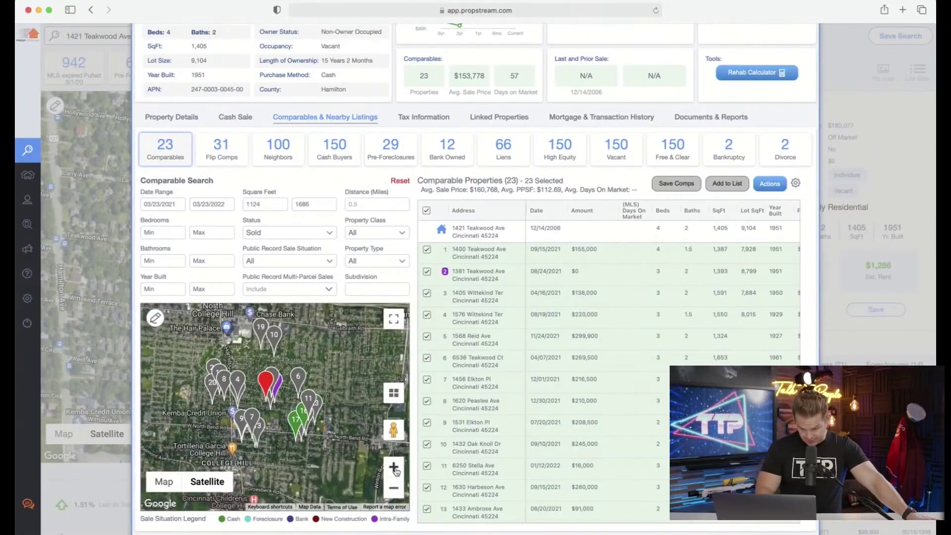
left_click(394, 467)
left_click(394, 467)
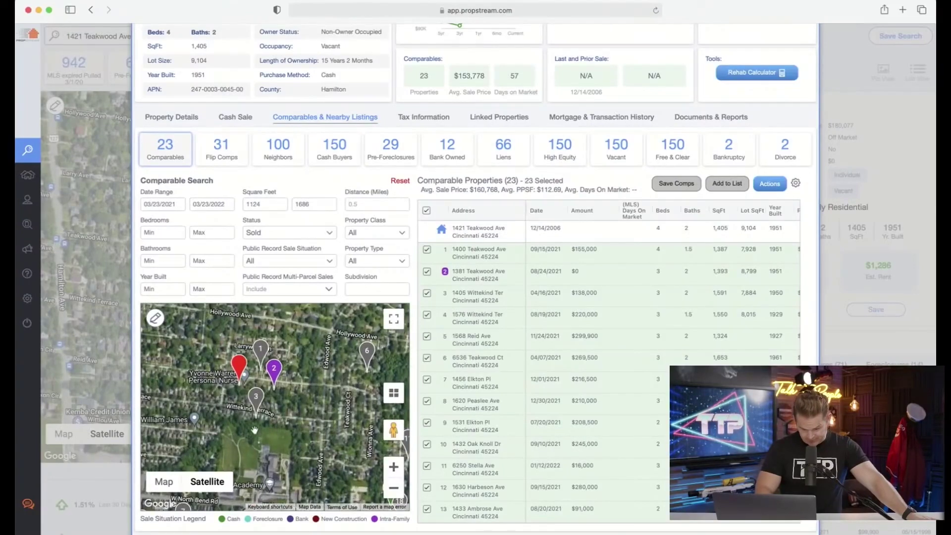
left_click_drag(255, 429, 361, 432)
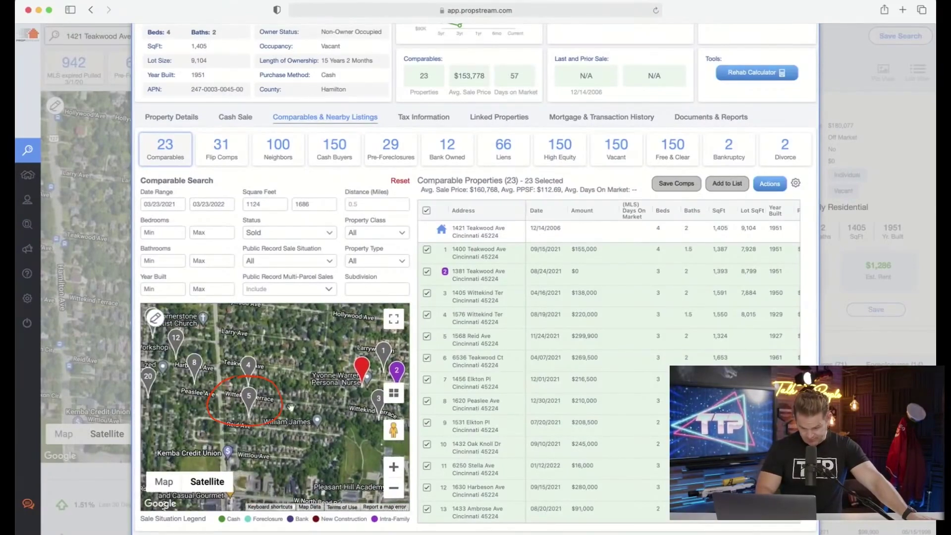
scroll(579, 350, "left", 10)
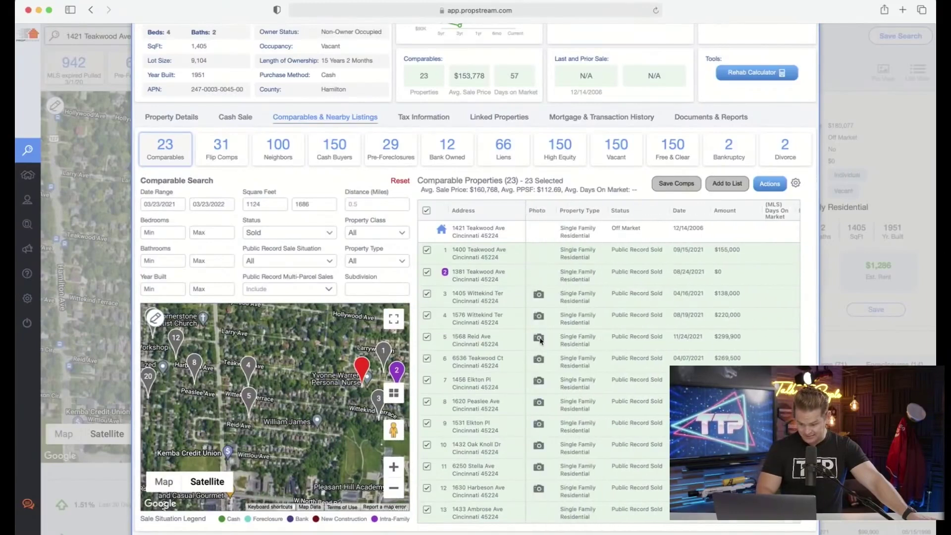
left_click(539, 337)
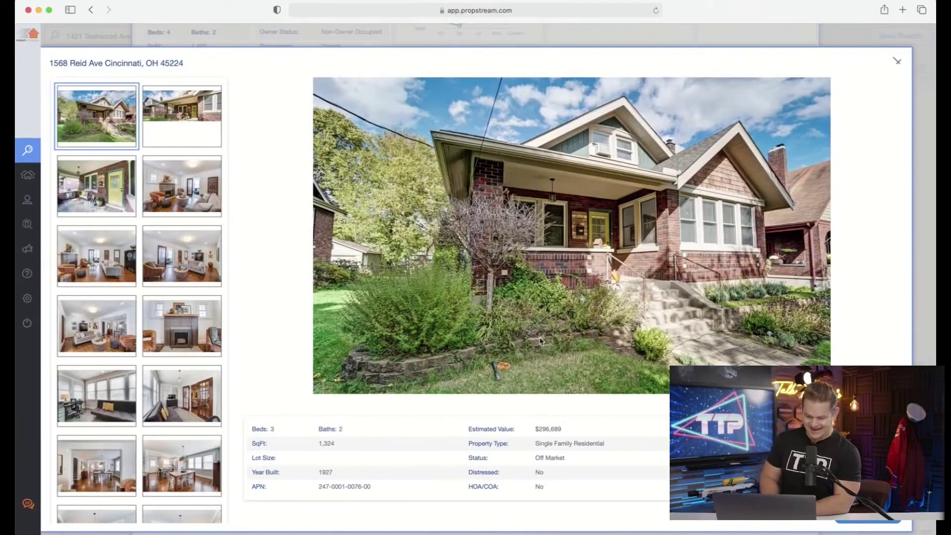
key("Right")
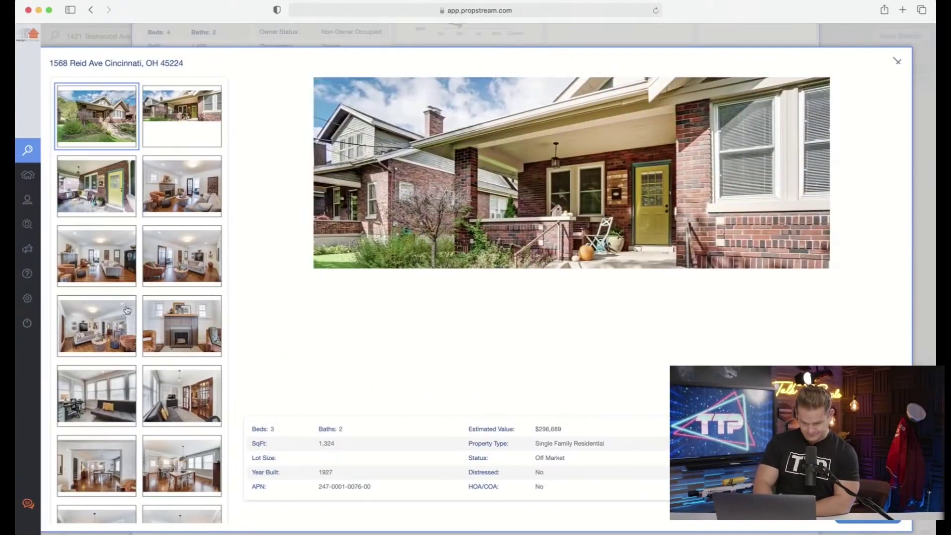
left_click(105, 180)
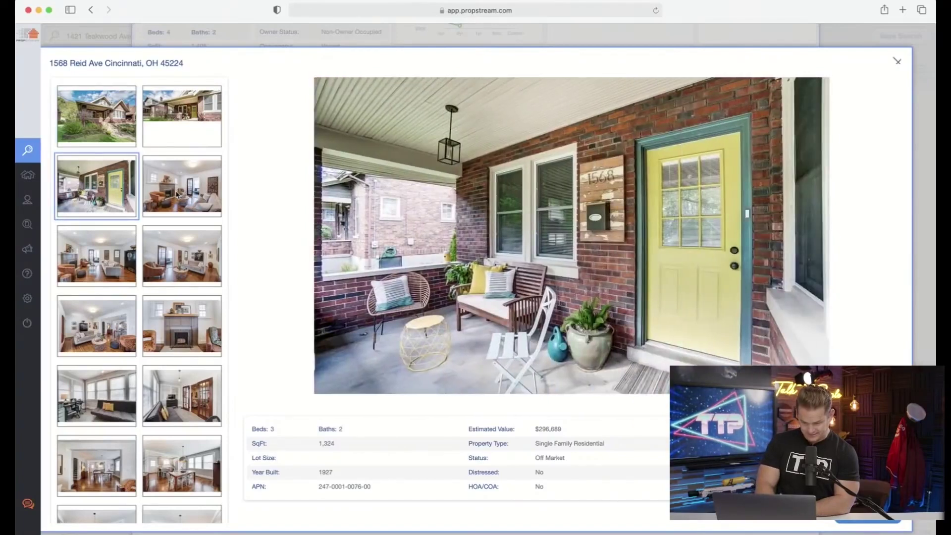
left_click(177, 198)
left_click(93, 277)
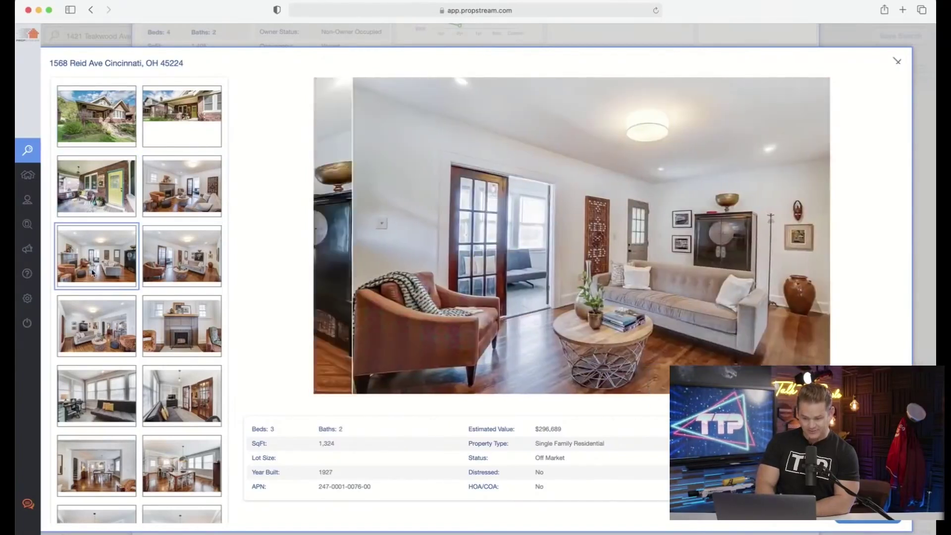
left_click(106, 330)
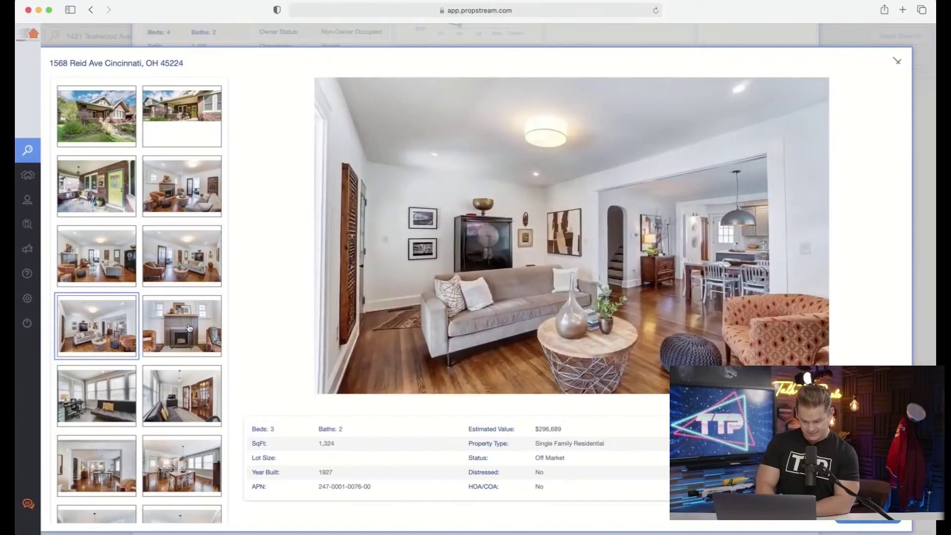
left_click(188, 330)
left_click(189, 372)
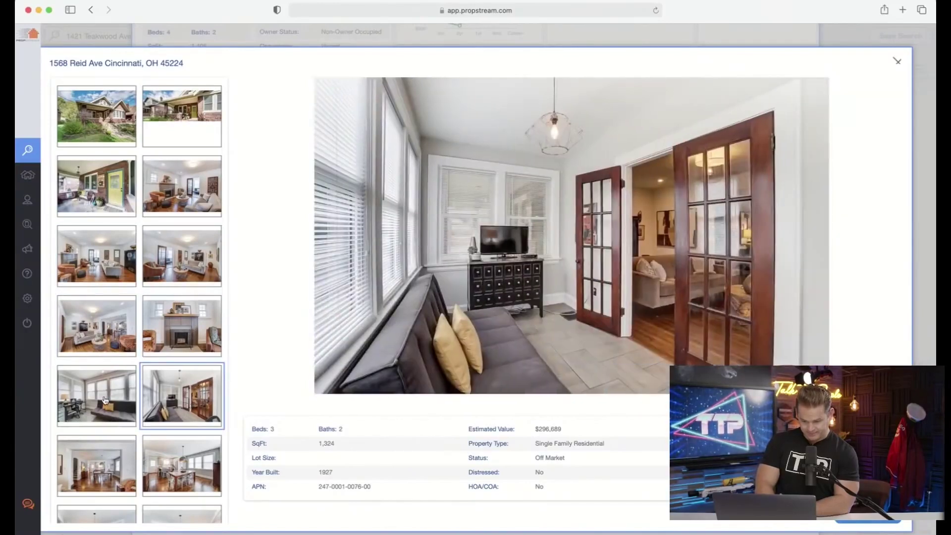
left_click(81, 369)
left_click(77, 350)
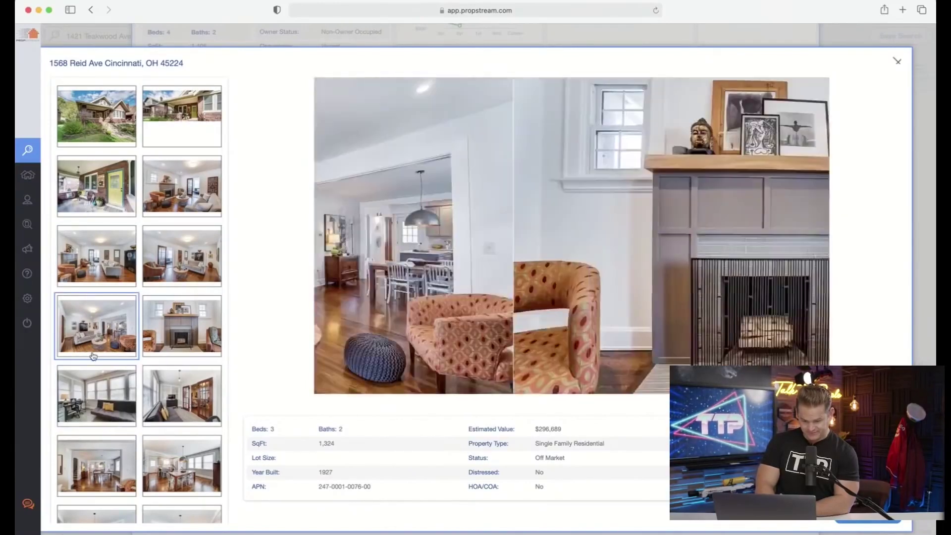
View the backyard patio, umbrella patio, driveway and house-front photos
scroll(99, 387, "down", 5)
scroll(105, 394, "down", 10)
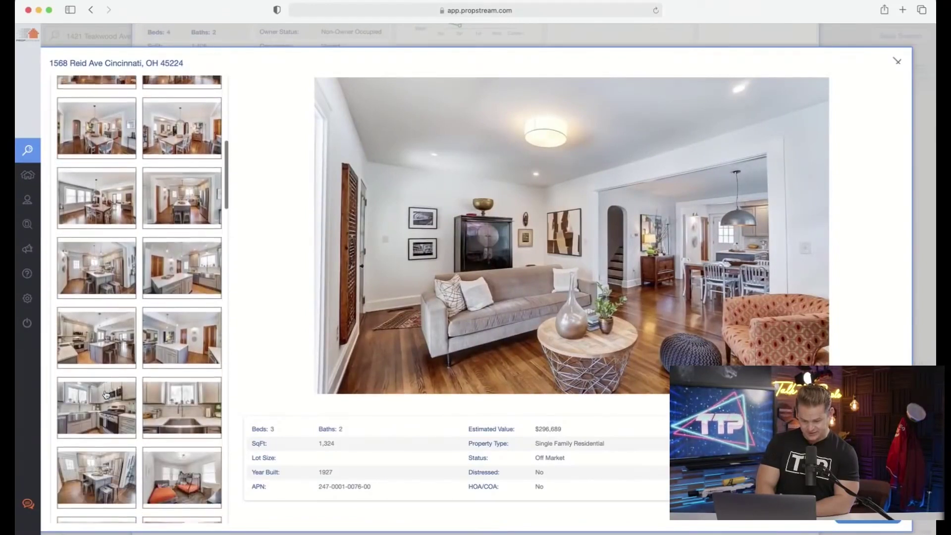
scroll(105, 394, "down", 6)
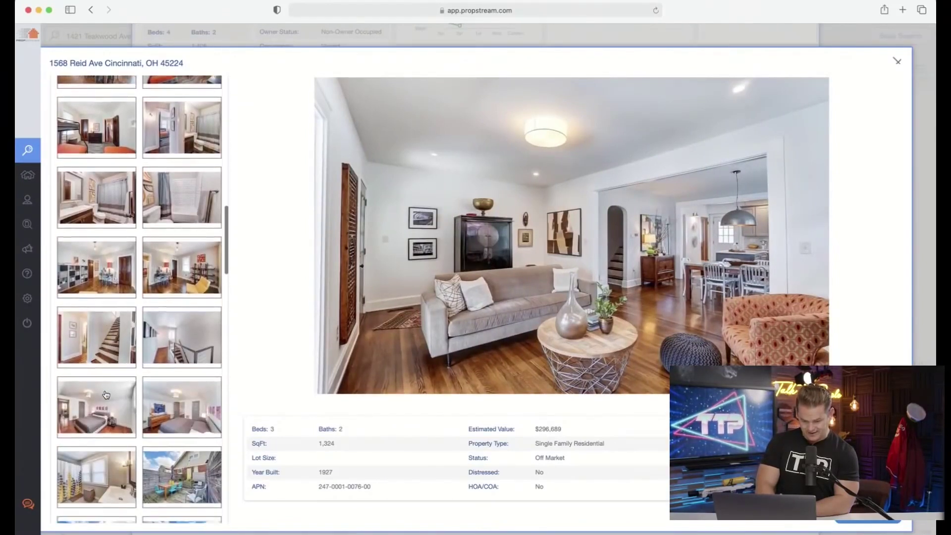
left_click(107, 322)
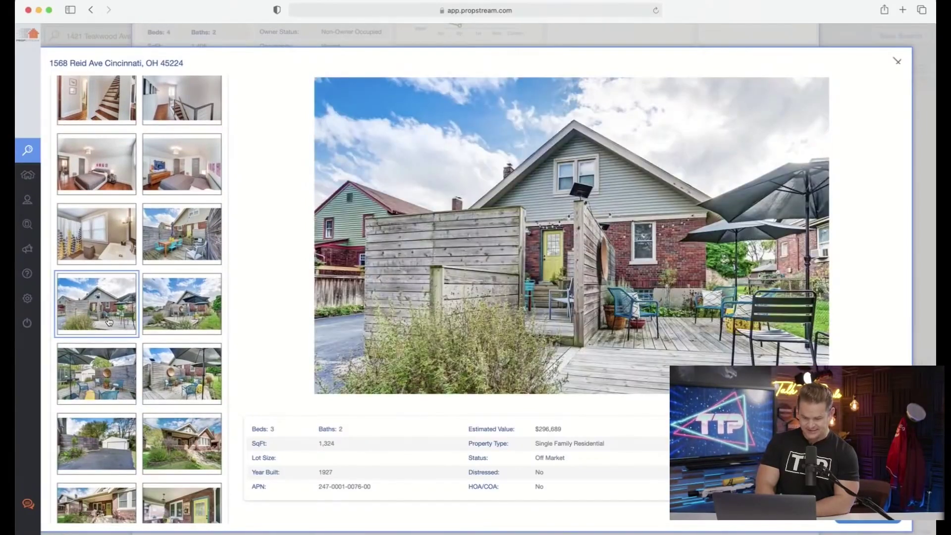
left_click(177, 312)
left_click(189, 375)
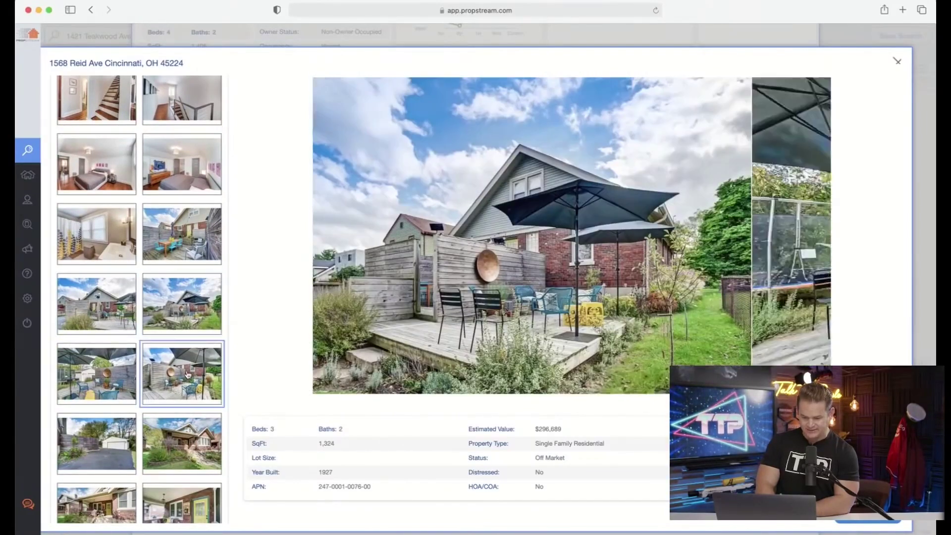
left_click(103, 395)
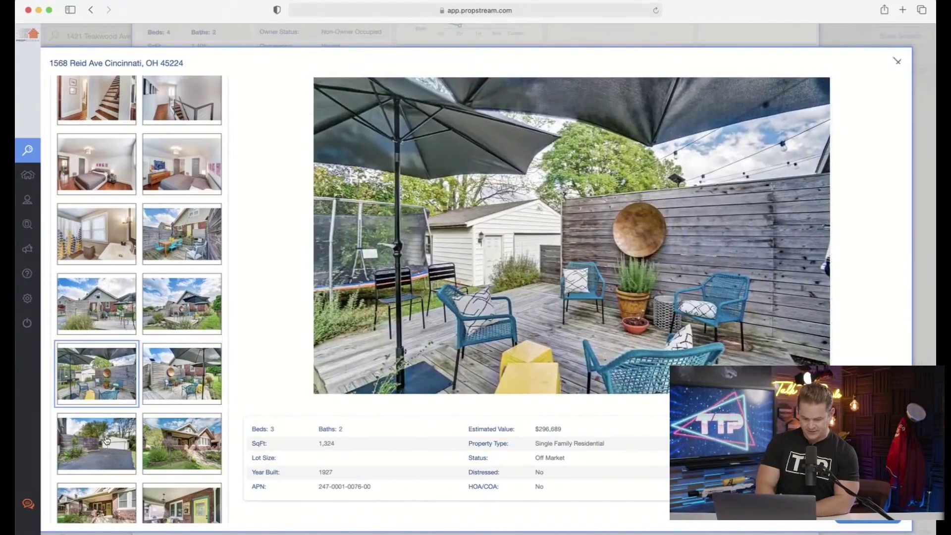
left_click(105, 440)
left_click(107, 498)
View the dining room and kitchen photos, ending on the backyard patio dining photo
scroll(168, 421, "down", 8)
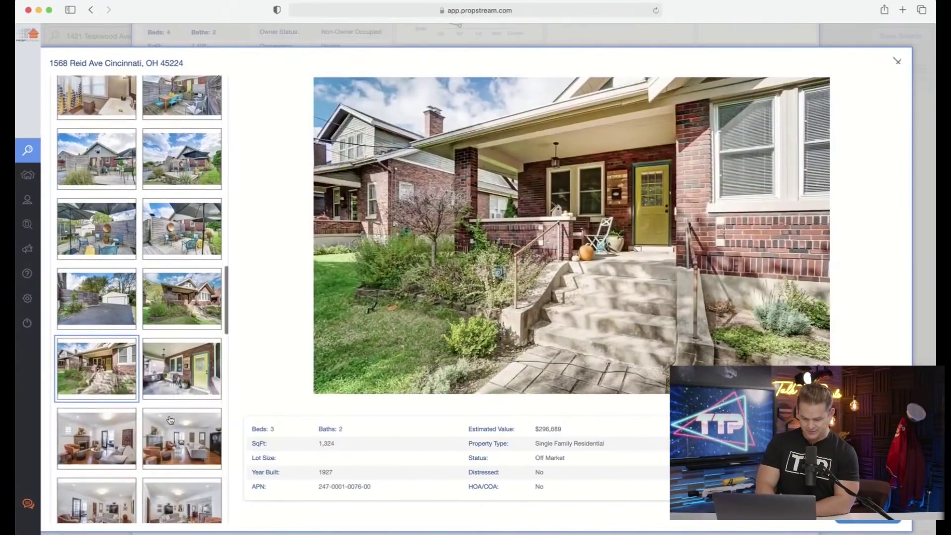
scroll(170, 420, "down", 7)
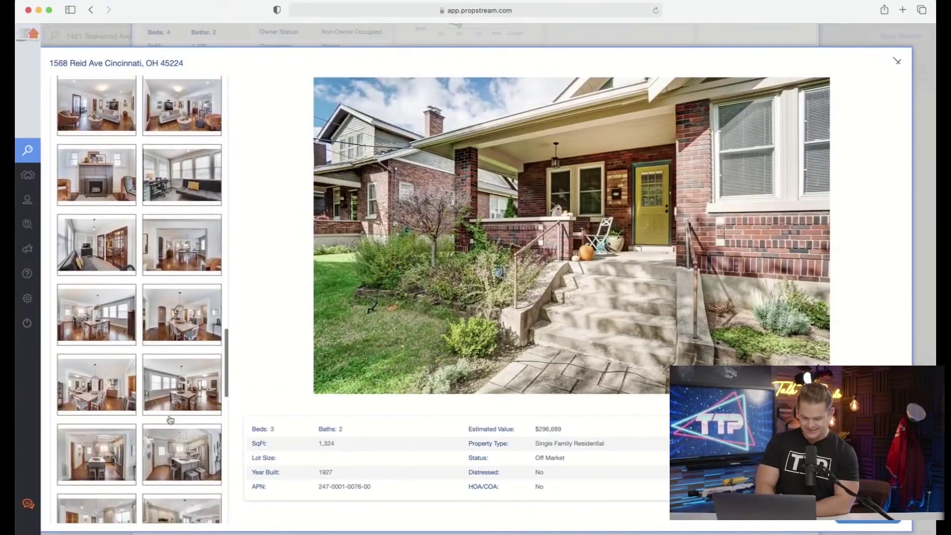
left_click(180, 271)
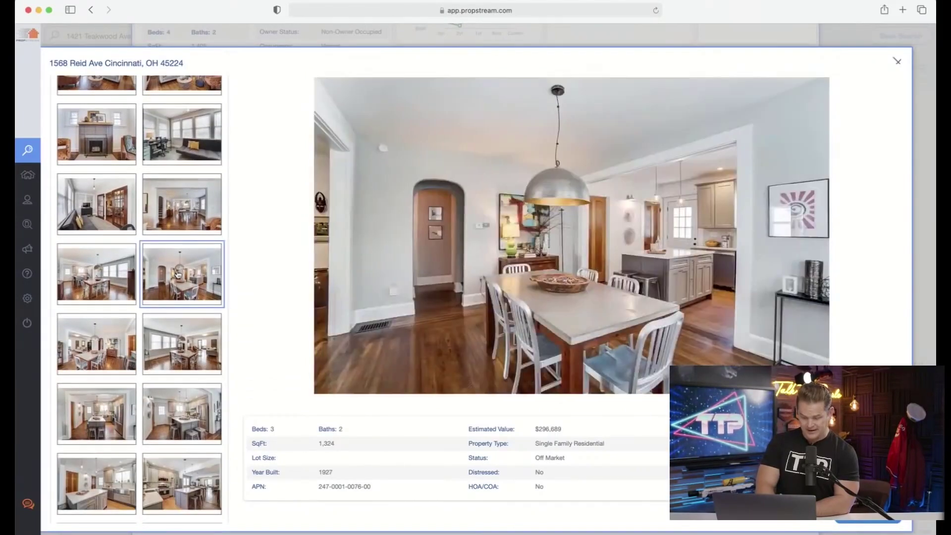
left_click(177, 361)
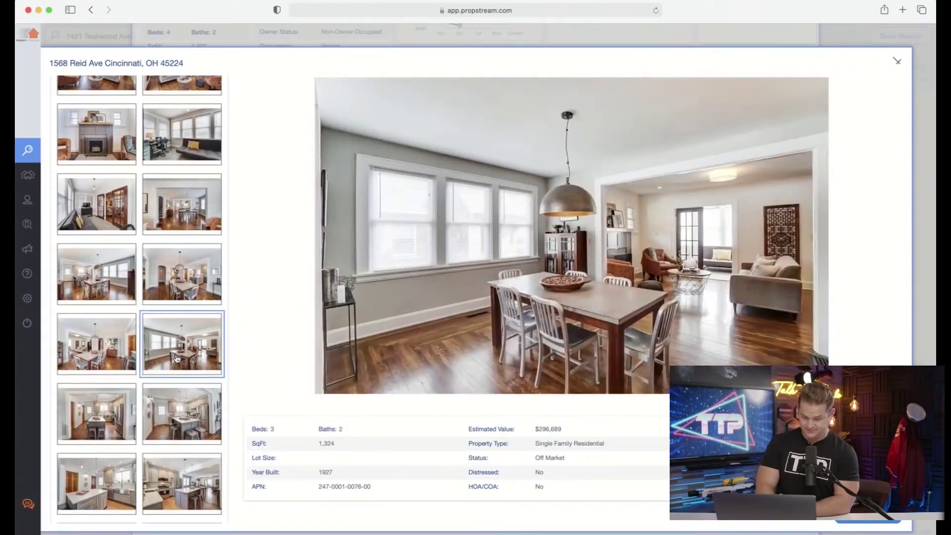
left_click(166, 402)
scroll(167, 403, "down", 8)
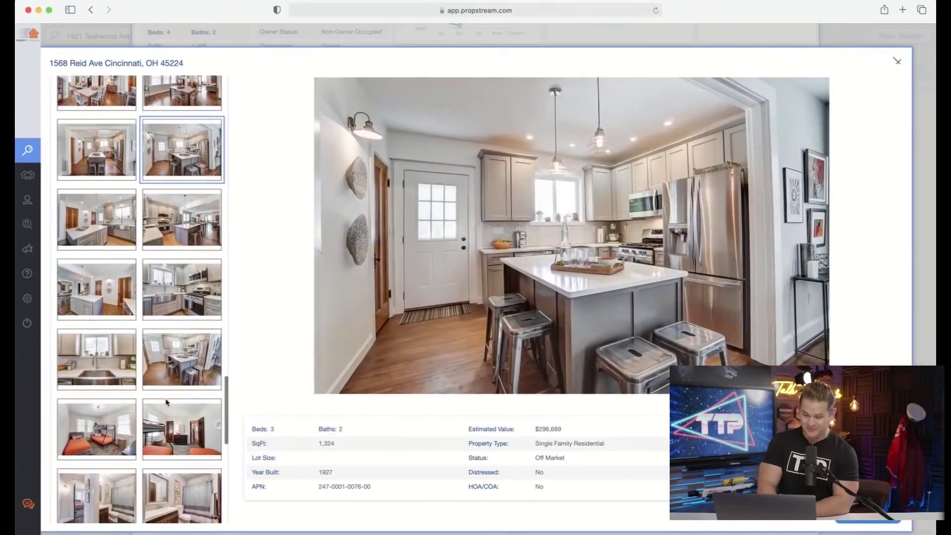
scroll(167, 402, "down", 10)
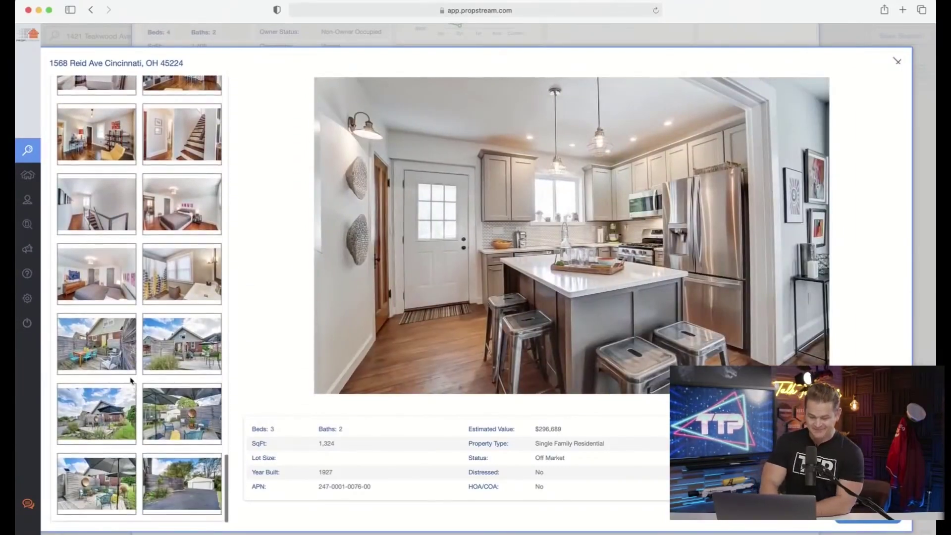
left_click(93, 348)
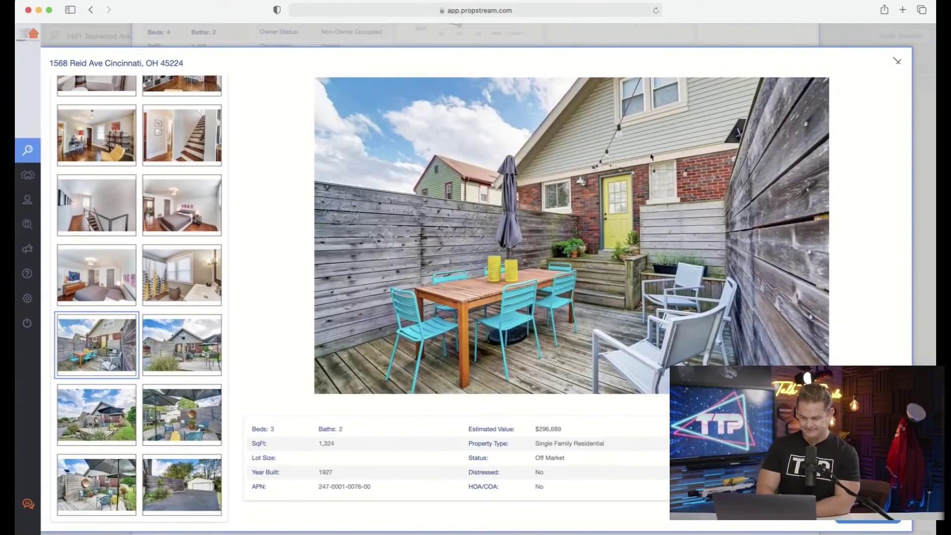
left_click(899, 63)
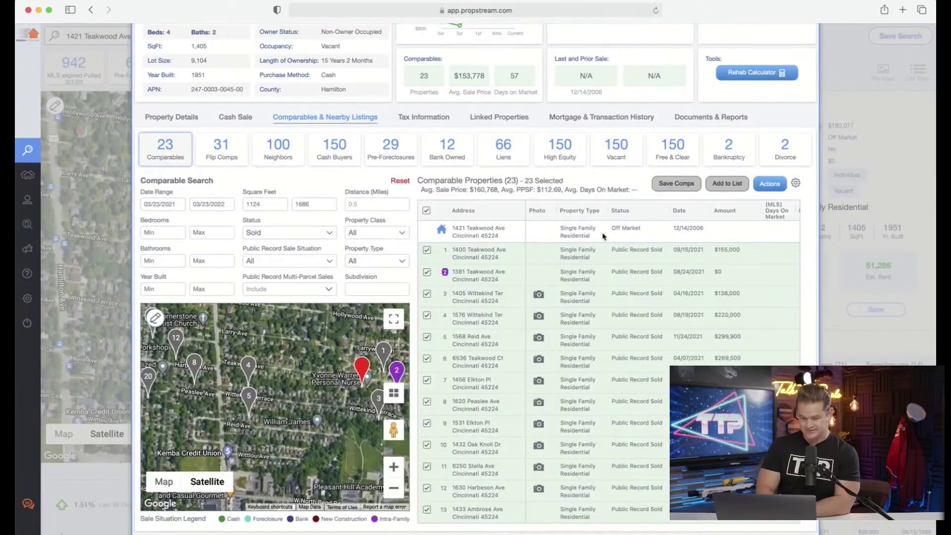
left_click_drag(359, 423, 296, 432)
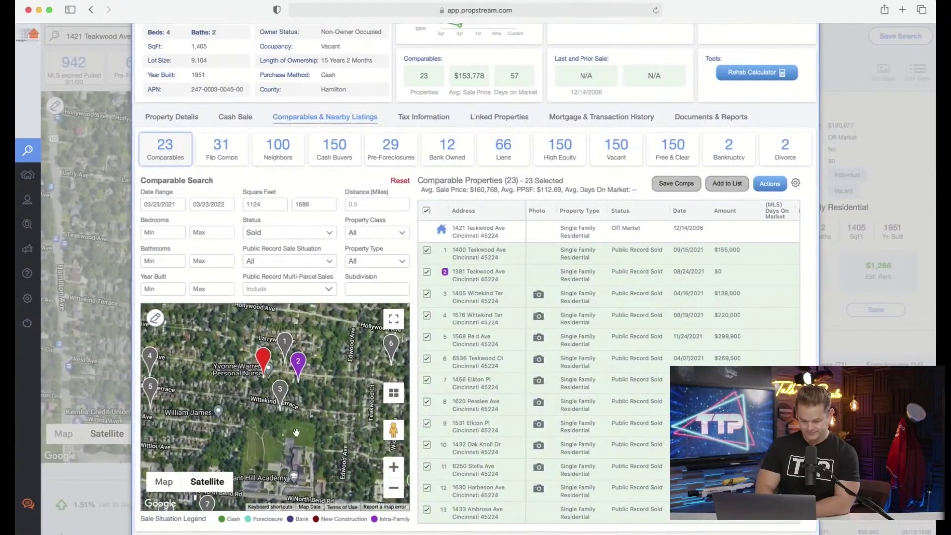
left_click(393, 467)
left_click(394, 467)
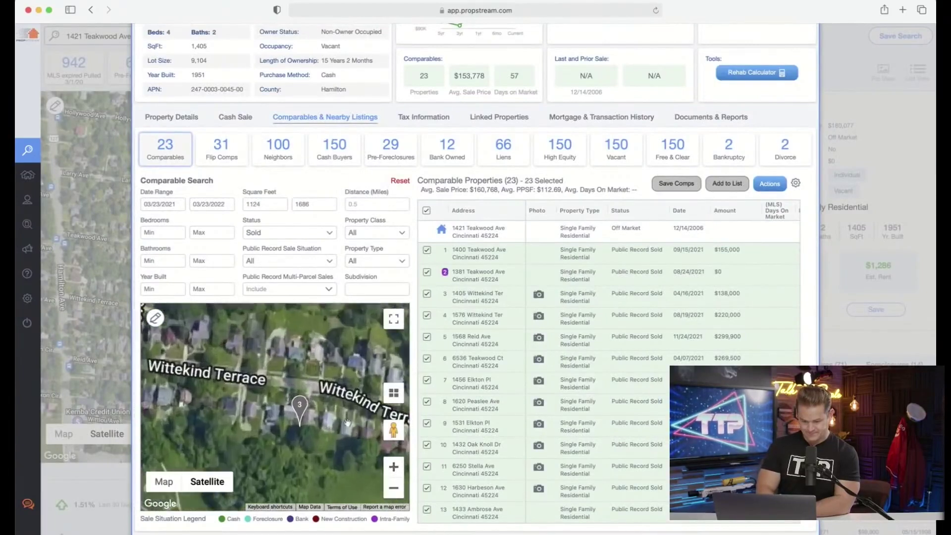
left_click(393, 467)
left_click_drag(348, 411, 351, 488)
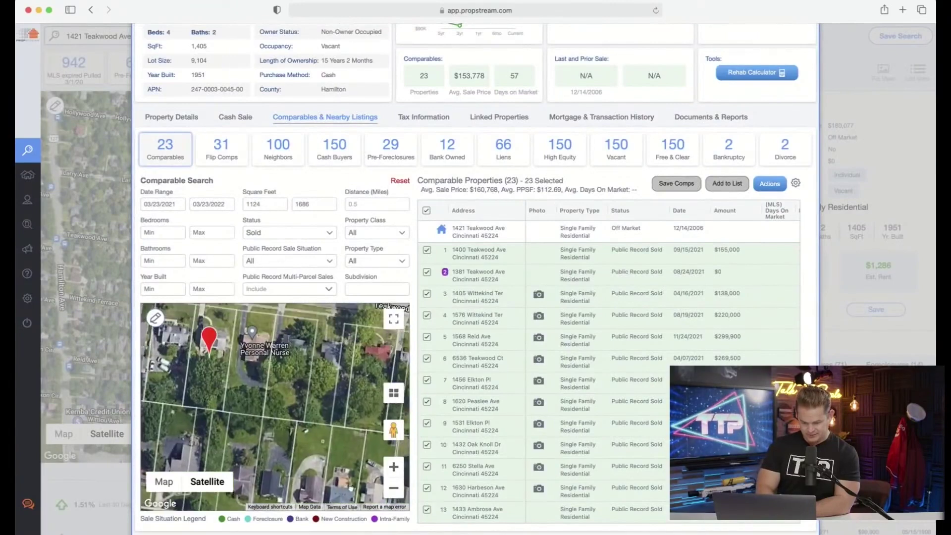
left_click(387, 476)
left_click(386, 475)
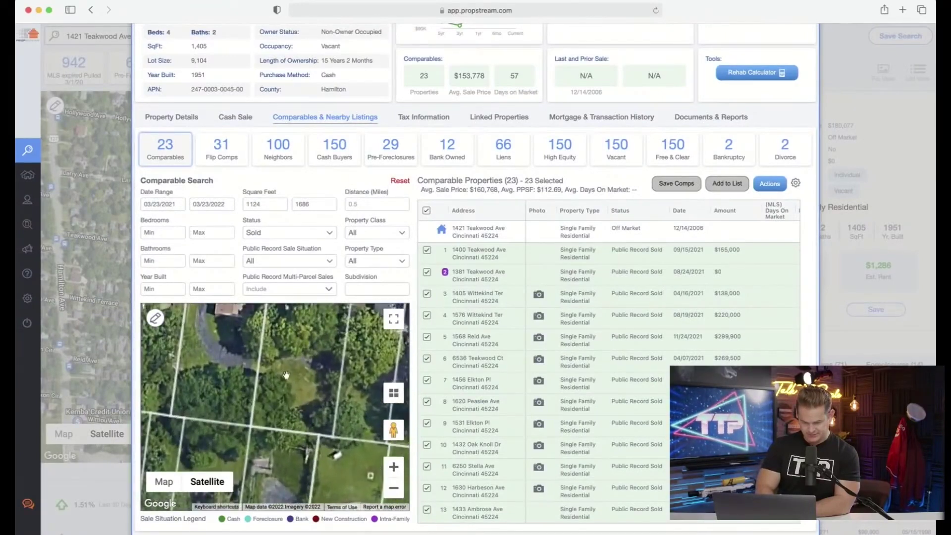
left_click_drag(396, 419, 409, 437)
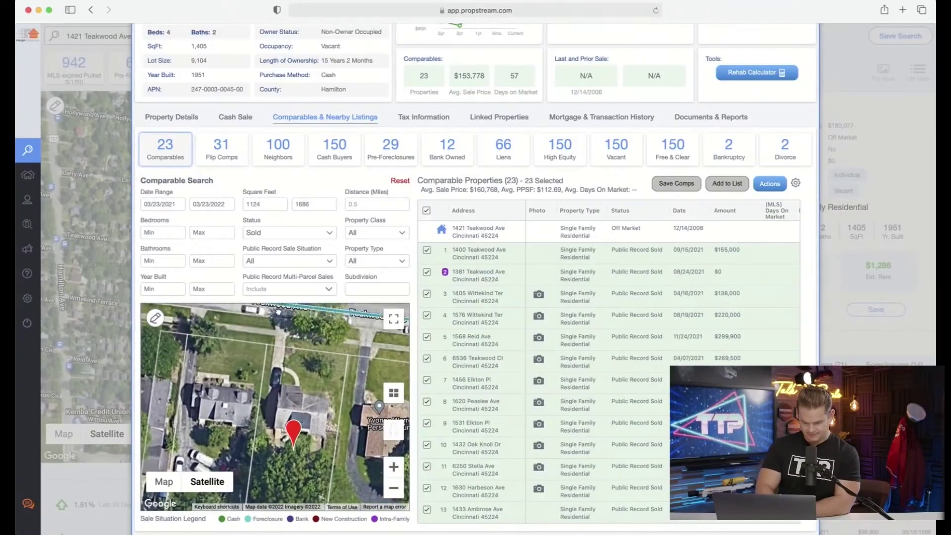
left_click(273, 304)
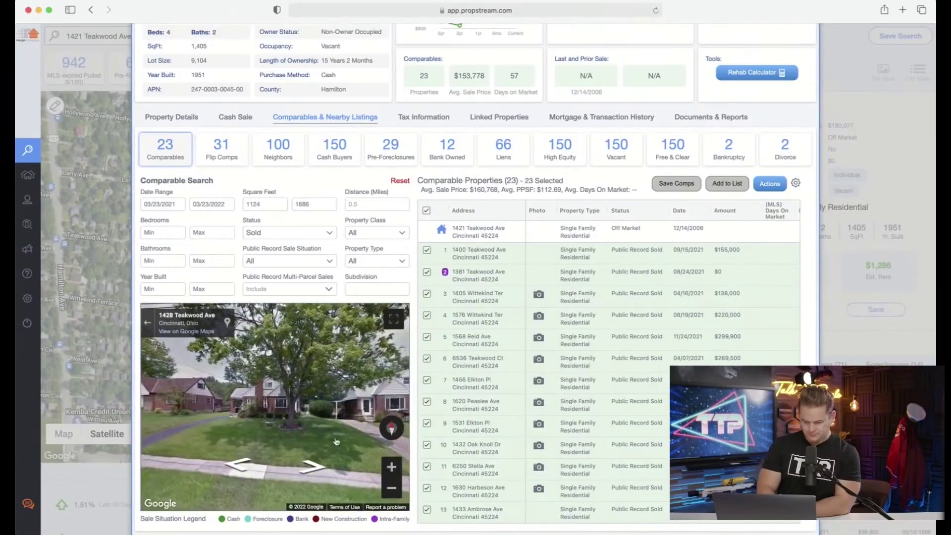
left_click_drag(336, 442, 218, 411)
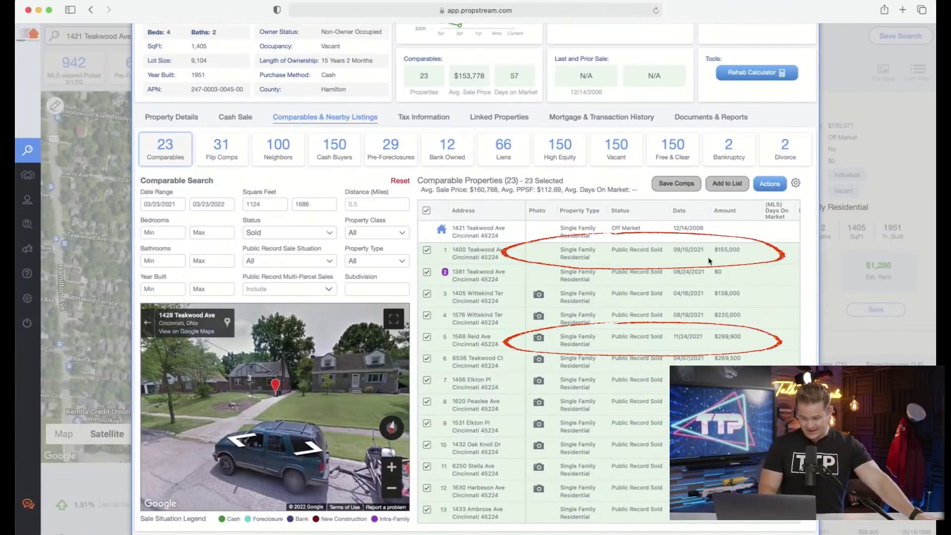
left_click_drag(451, 249, 501, 258)
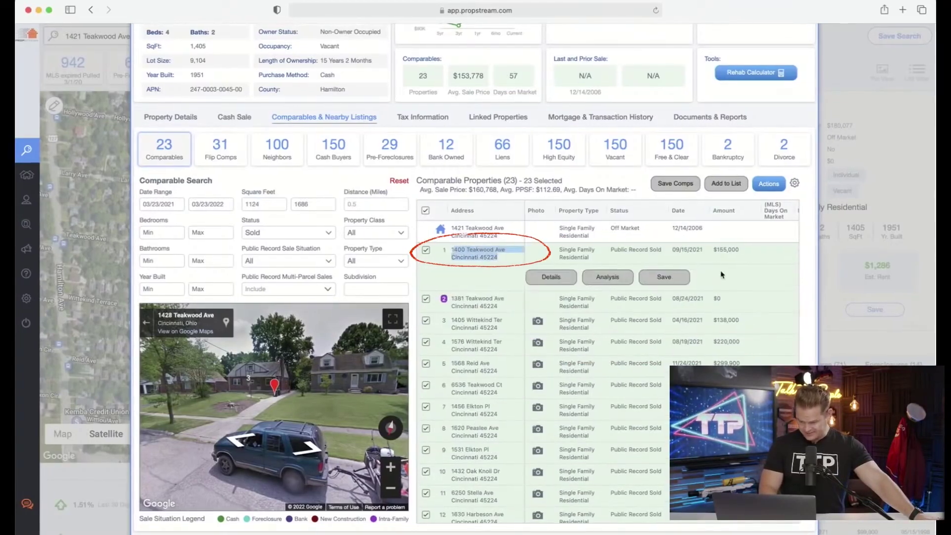
left_click(722, 274)
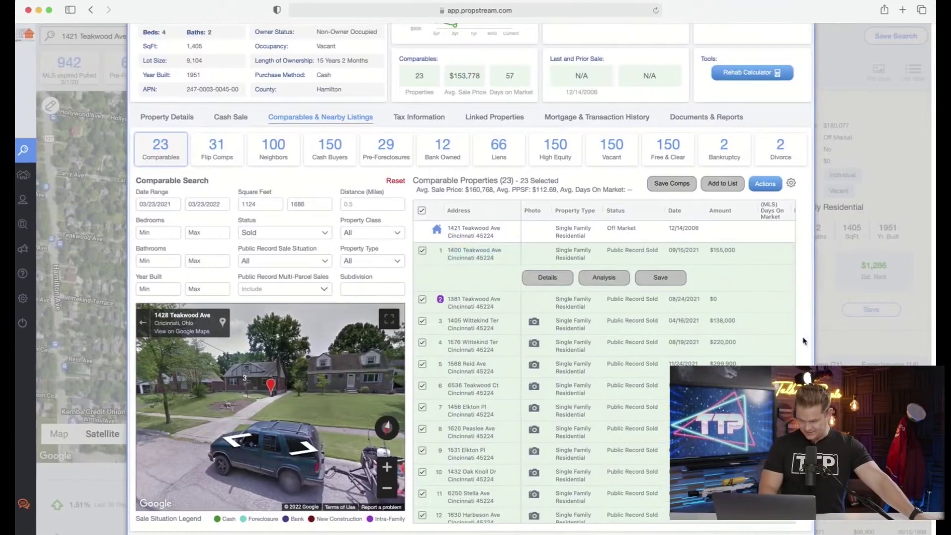
scroll(658, 360, "right", 10)
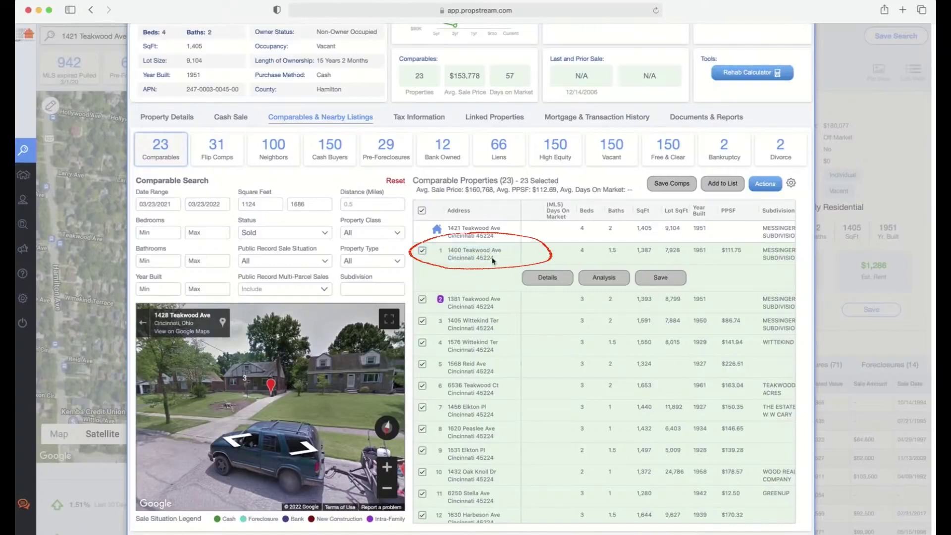
triple_click(457, 254)
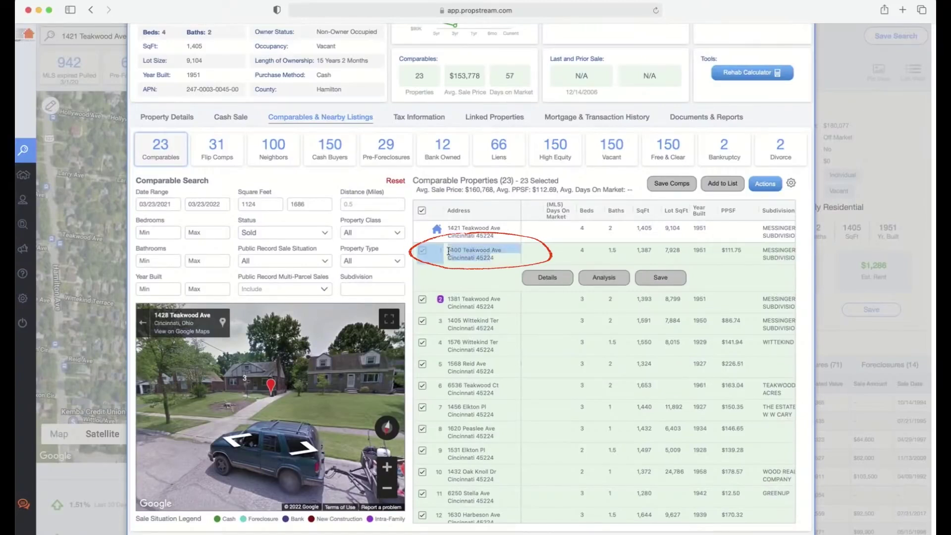
double_click(457, 254)
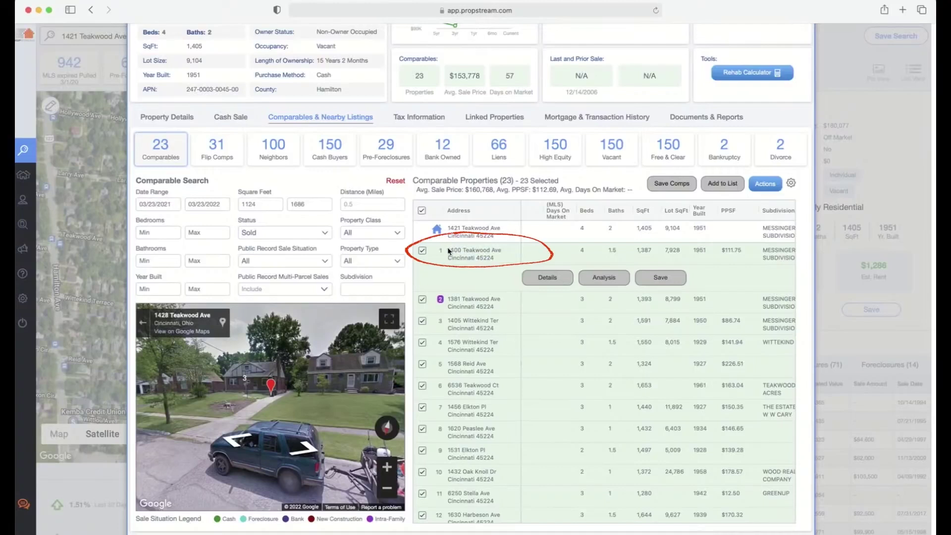
triple_click(468, 253)
right_click(476, 254)
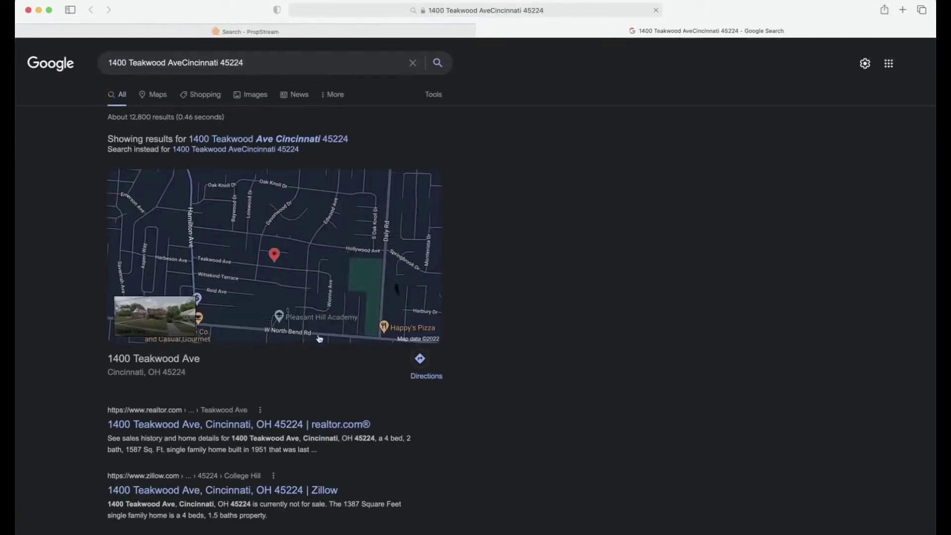
Leave the realtor.com listing and open Zillow's 1400 Teakwood Ave record: sold $155,000, Zestimate $135,600
left_click(239, 425)
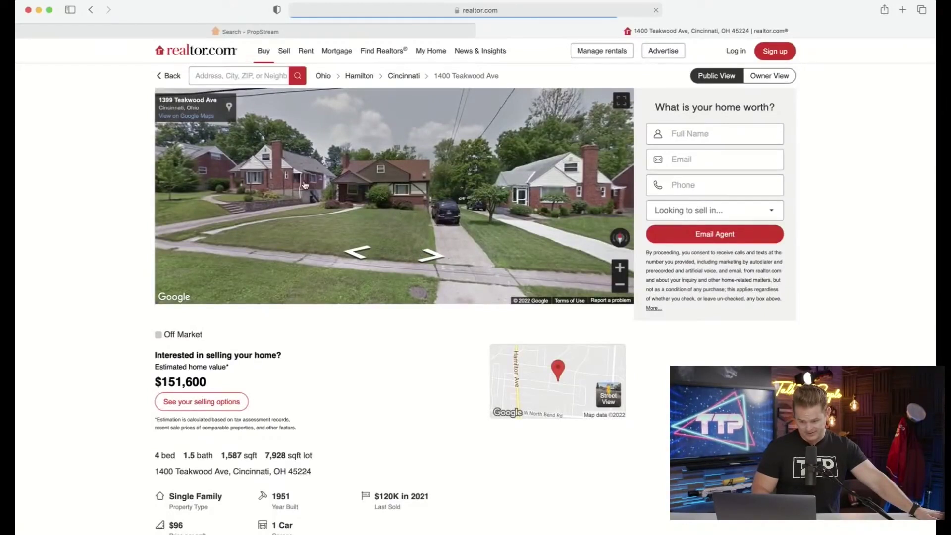
left_click(91, 10)
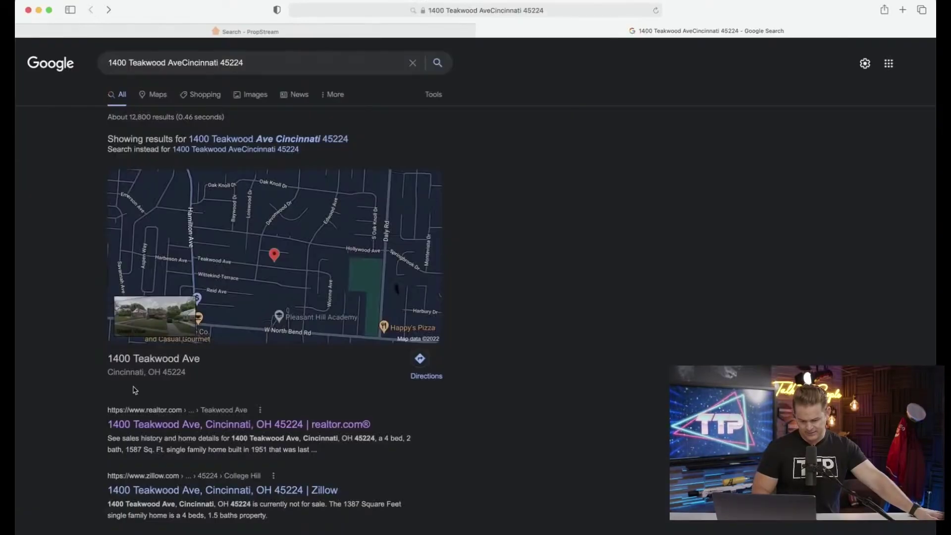
left_click(162, 492)
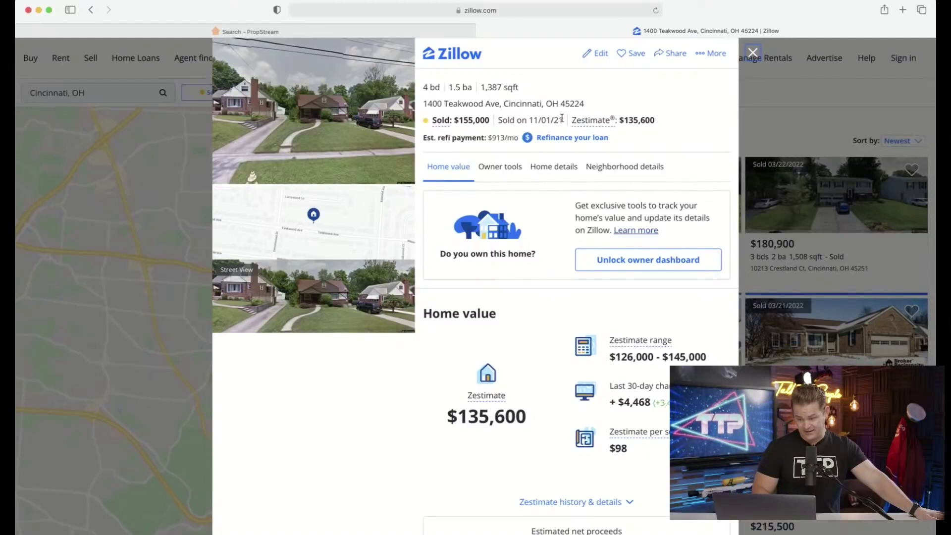
Note the 11/01/21 sold date on Zillow, close the listing and return to PropStream
left_click_drag(564, 121, 506, 122)
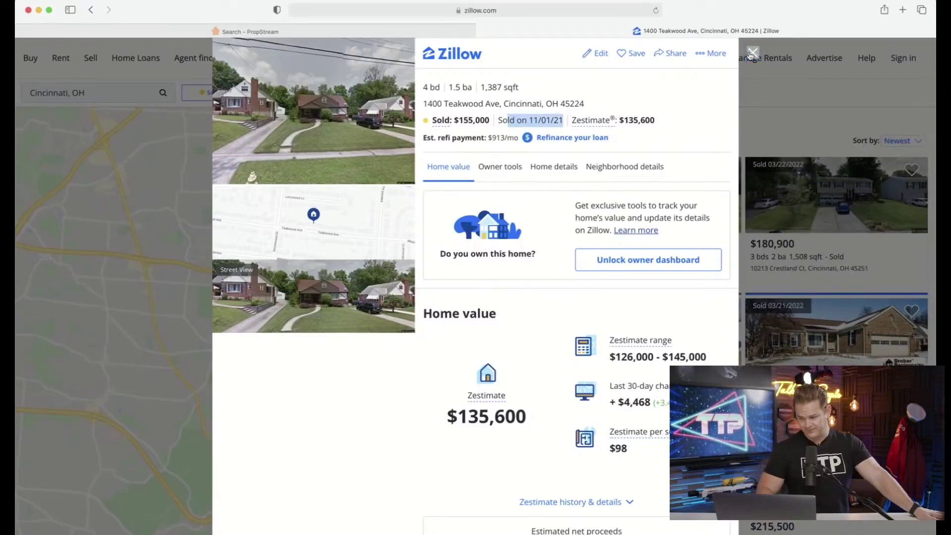
left_click(752, 53)
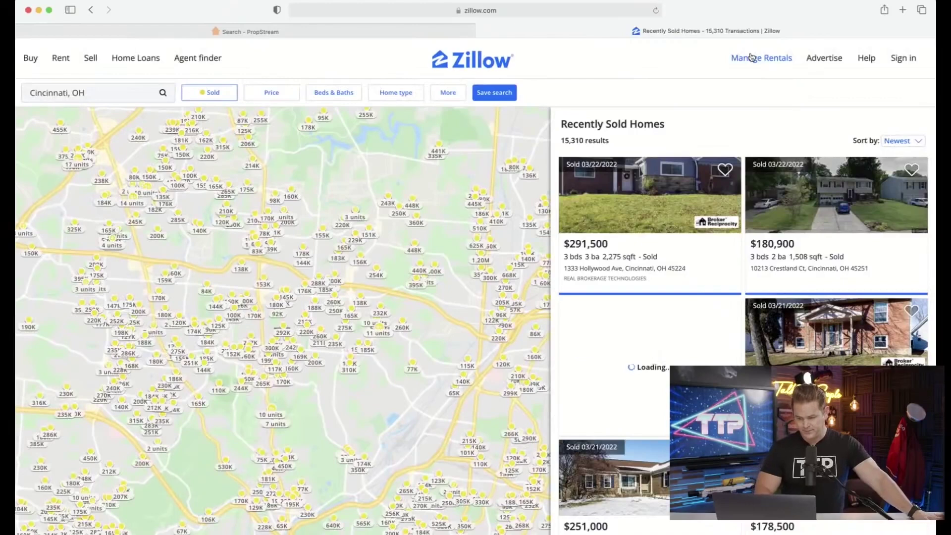
left_click(280, 32)
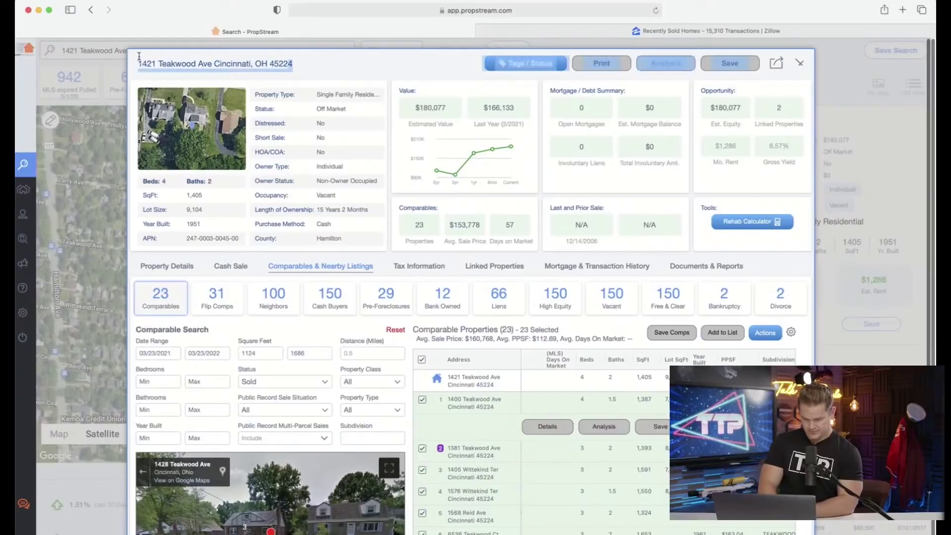
left_click_drag(292, 64, 142, 51)
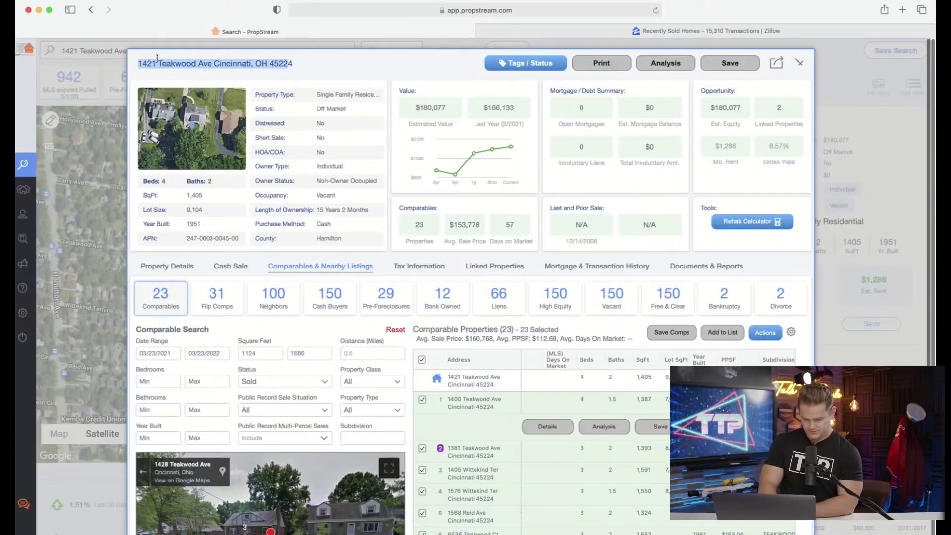
right_click(161, 67)
left_click(194, 86)
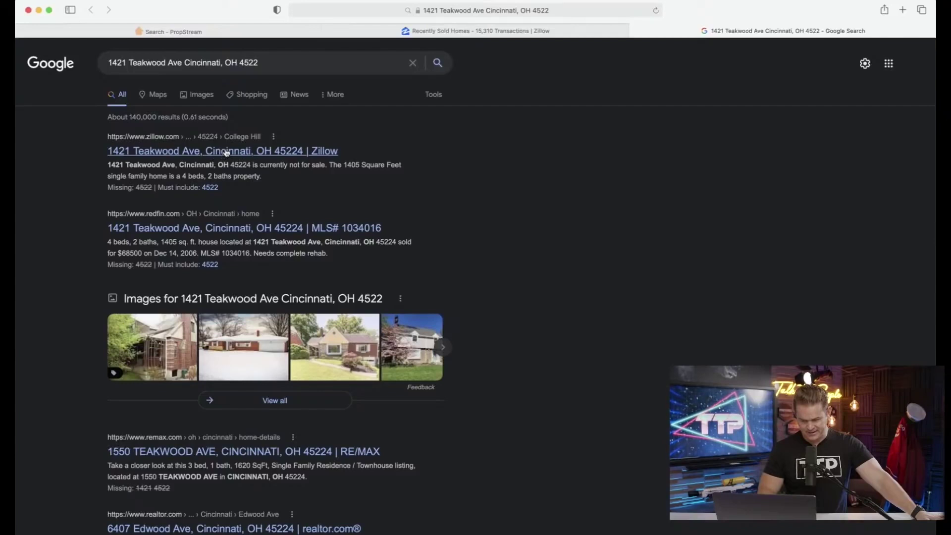
left_click(227, 151)
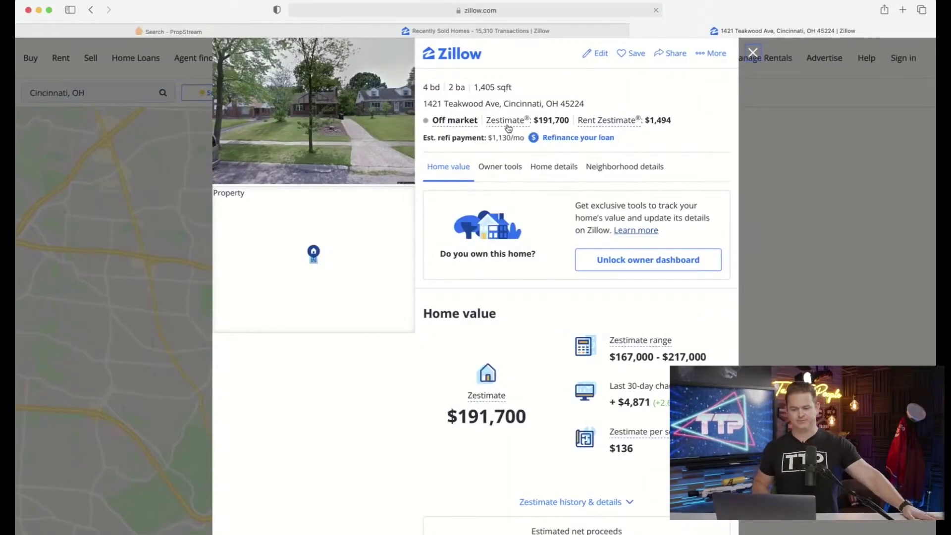
left_click(503, 32)
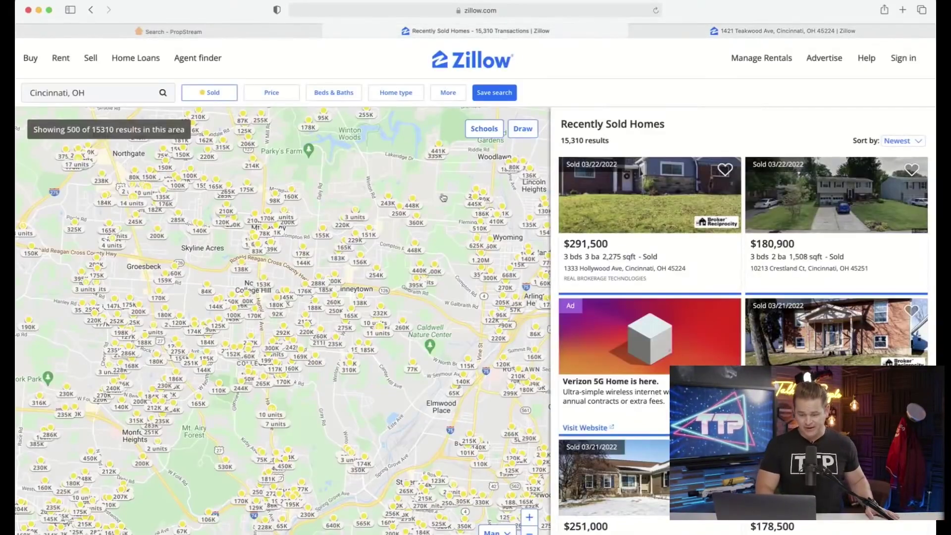
left_click(214, 31)
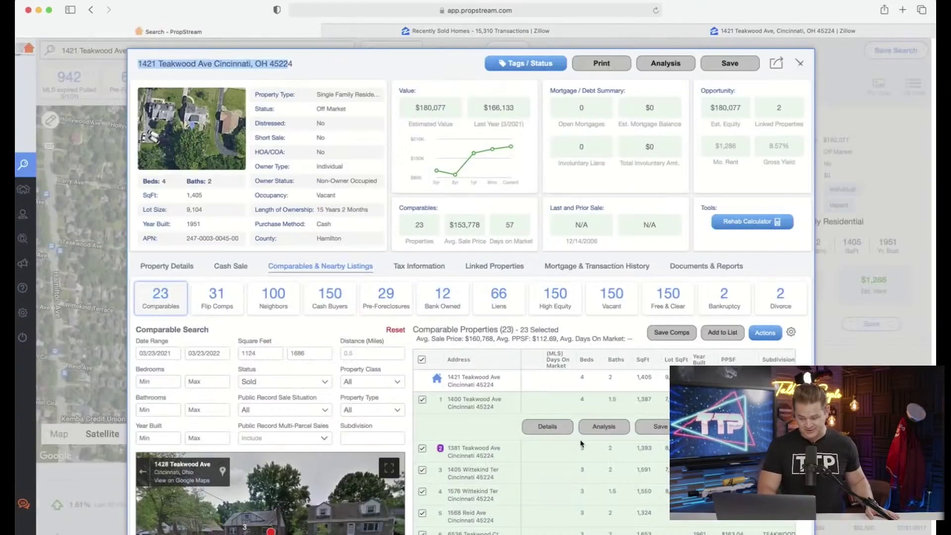
scroll(609, 512, "down", 1)
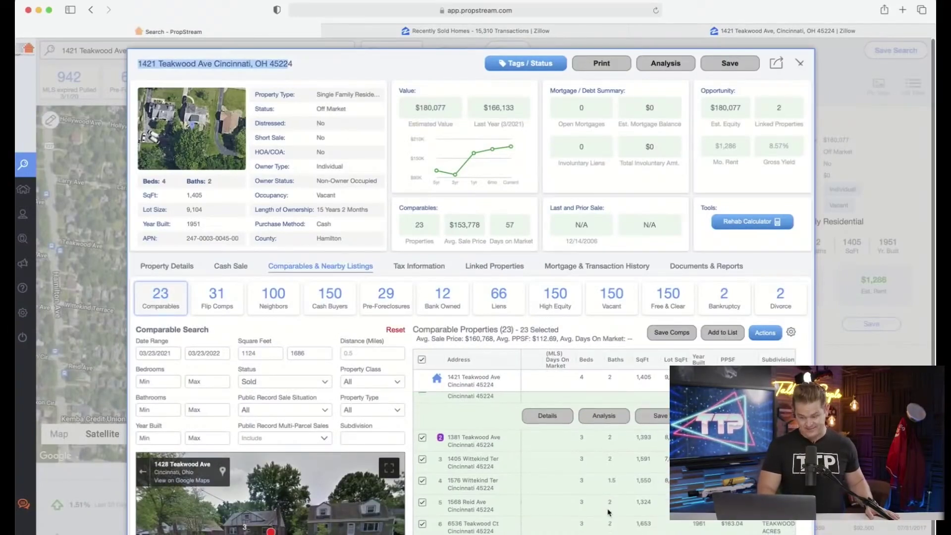
scroll(609, 512, "down", 2)
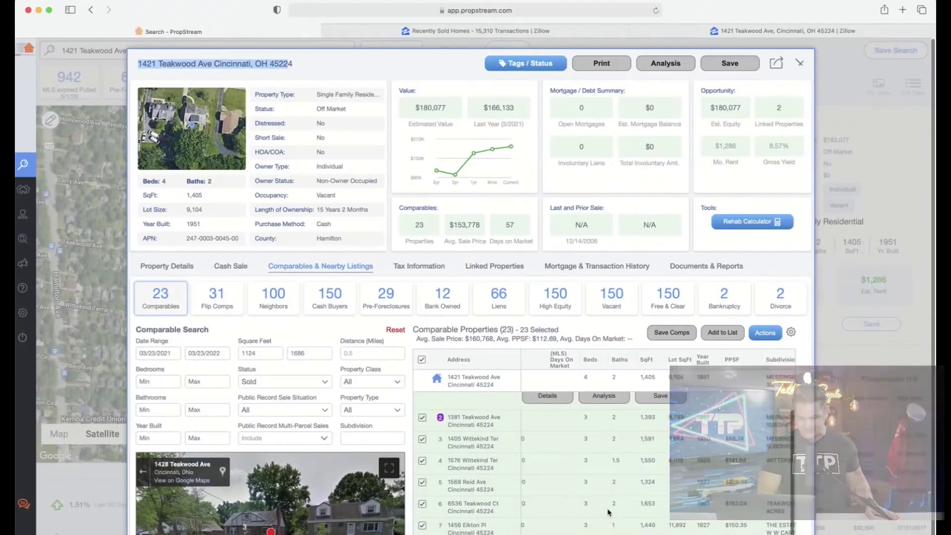
scroll(609, 512, "up", 3)
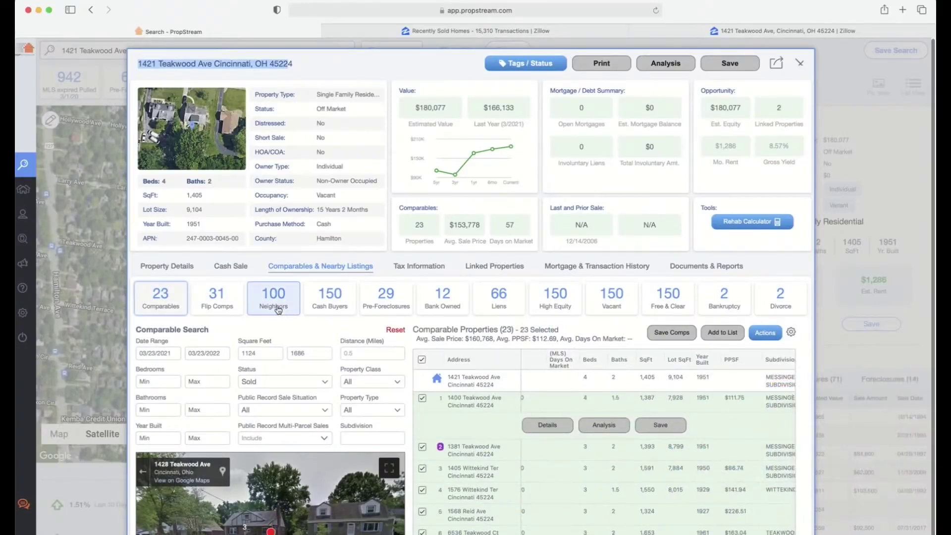
left_click(276, 308)
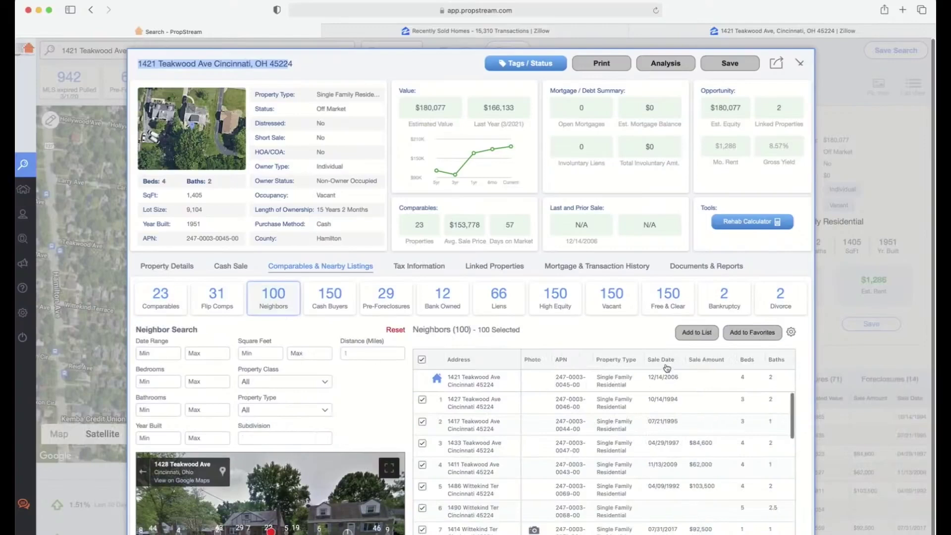
Sort the neighbors by sale date, newest first, and review their sale amounts
left_click(665, 361)
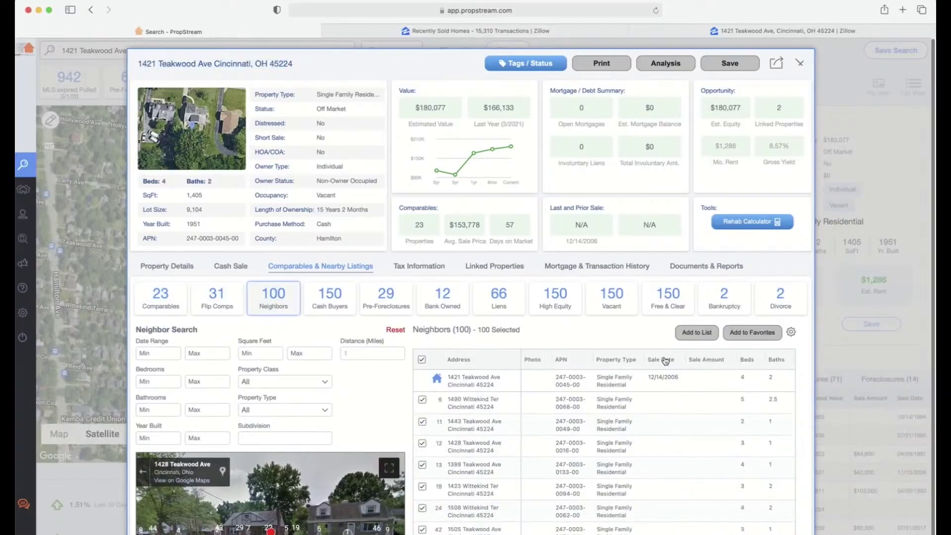
left_click(665, 360)
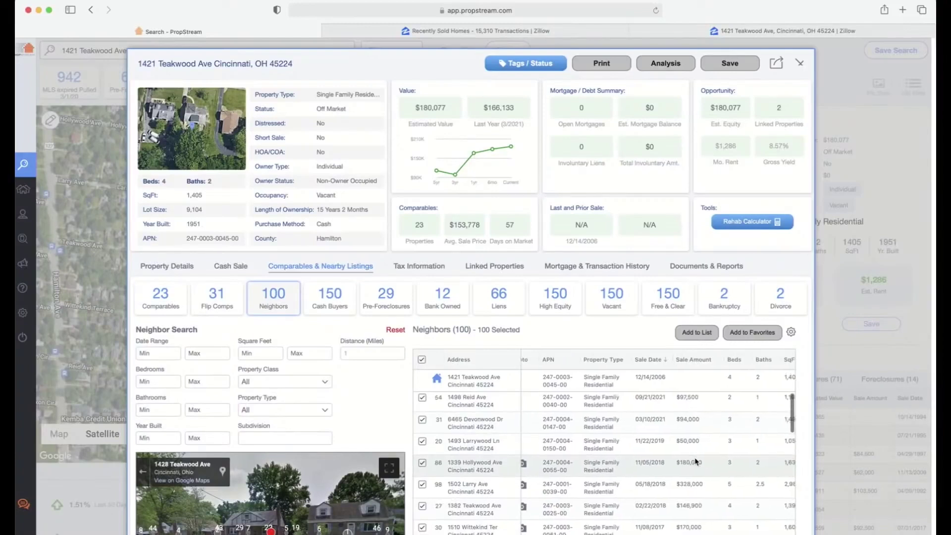
scroll(695, 462, "right", 3)
scroll(695, 462, "right", 2)
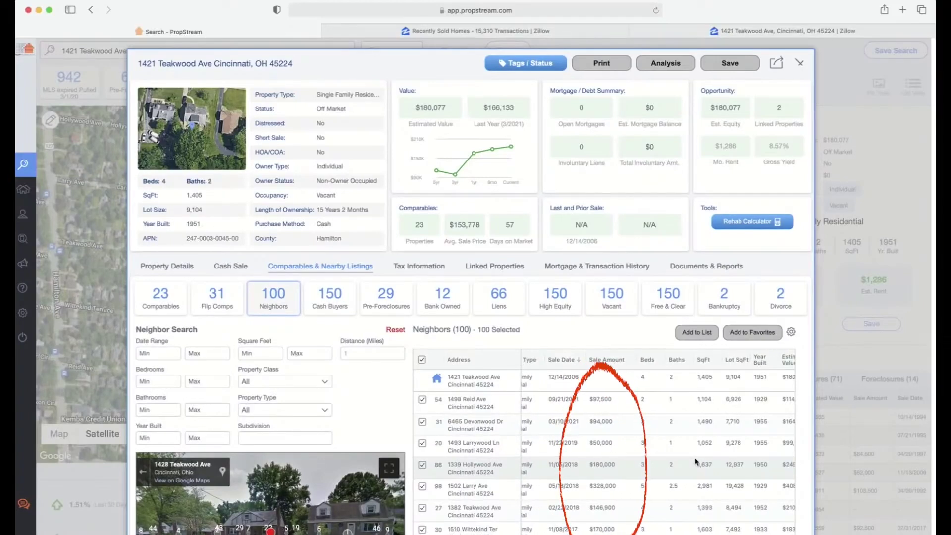
scroll(695, 461, "right", 1)
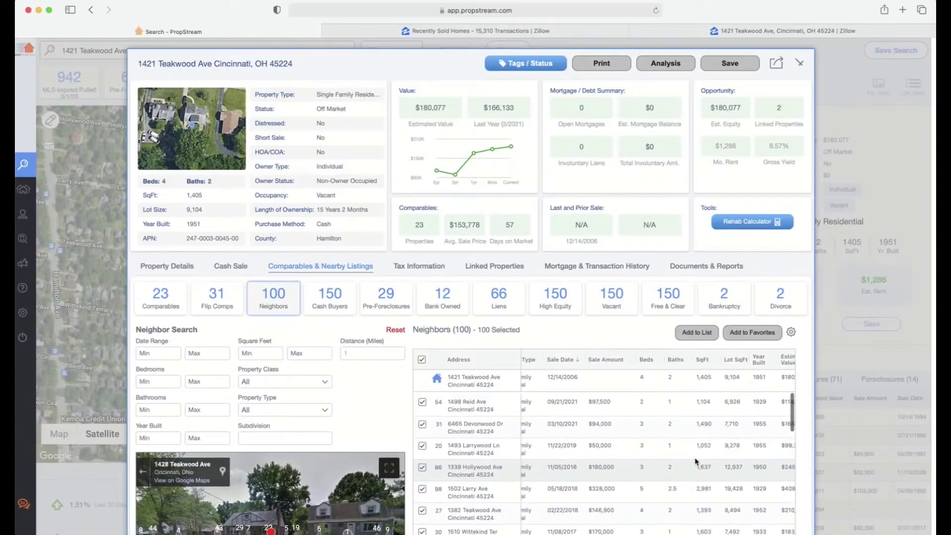
scroll(696, 461, "left", 1)
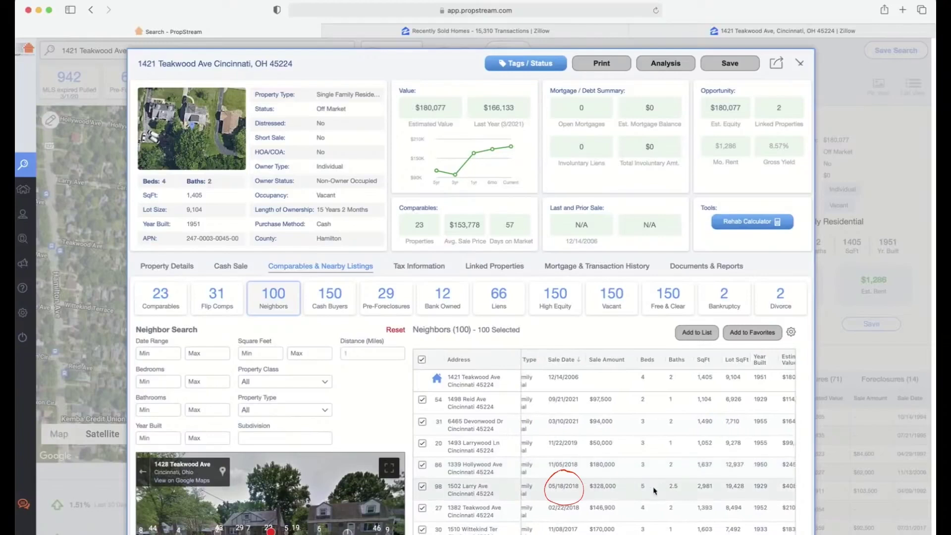
scroll(683, 483, "up", 1)
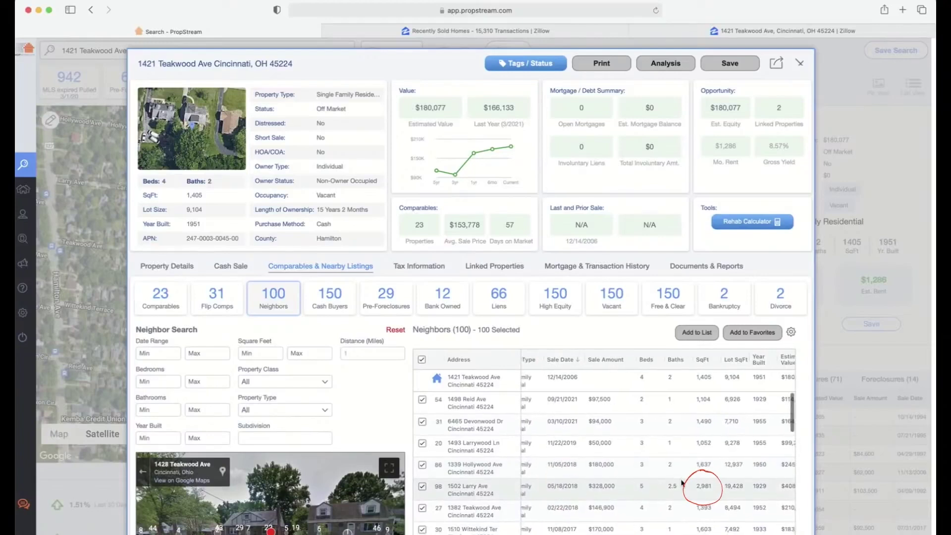
scroll(633, 410, "right", 1)
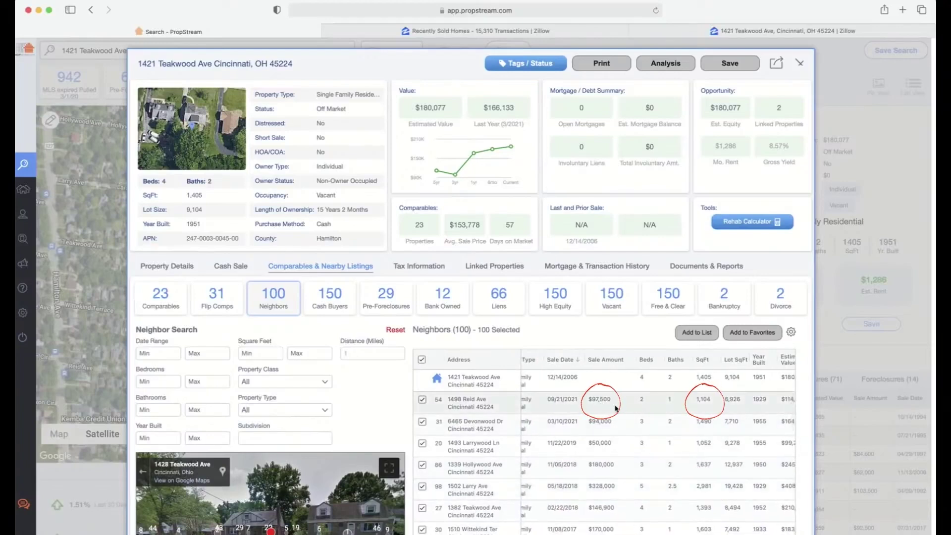
scroll(624, 409, "left", 3)
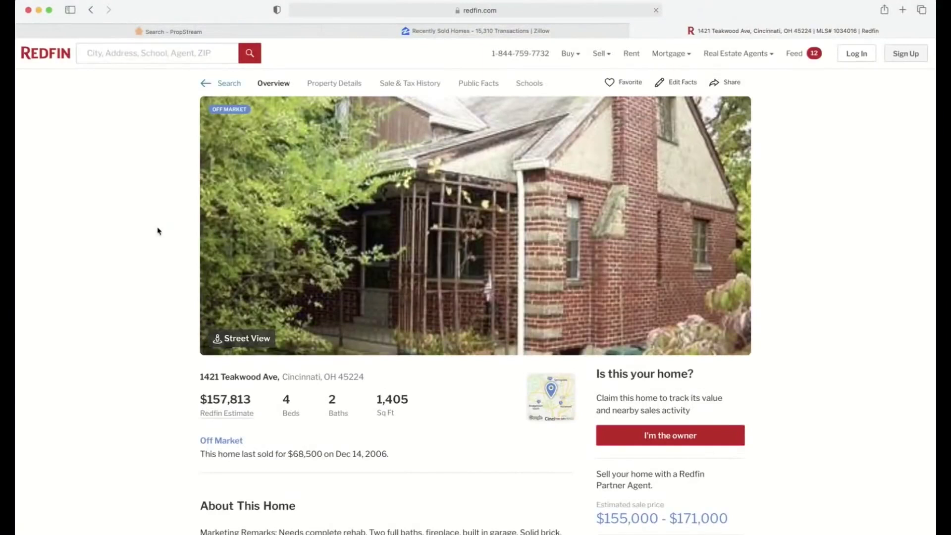
left_click(90, 10)
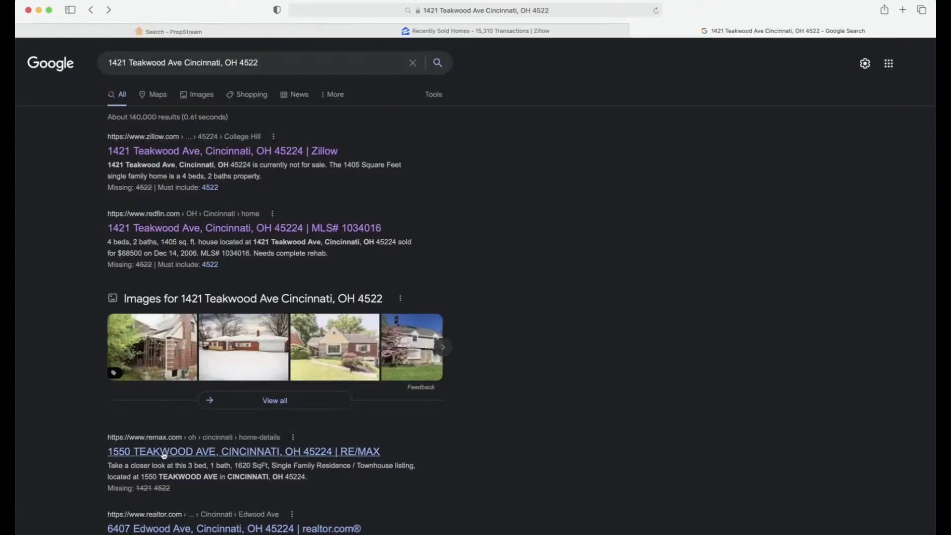
scroll(184, 455, "down", 3)
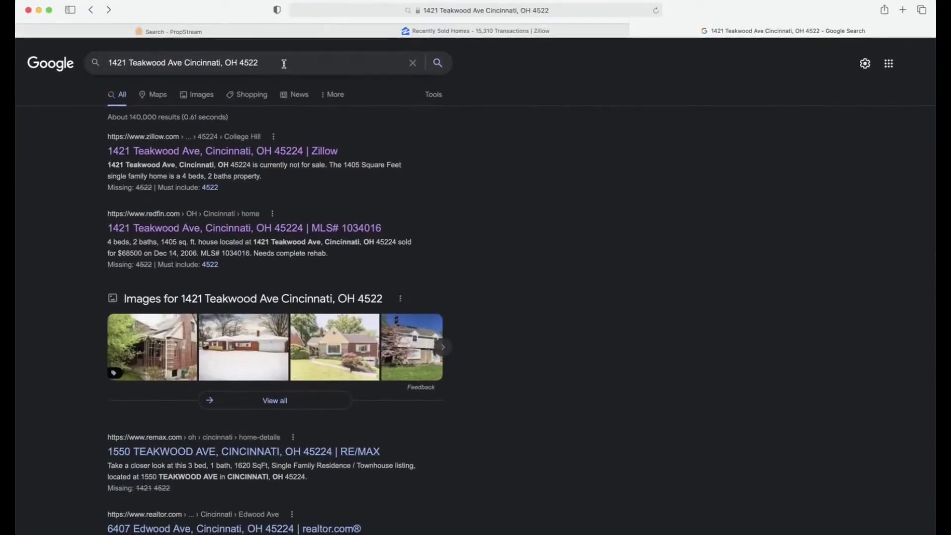
type("4")
key("Return")
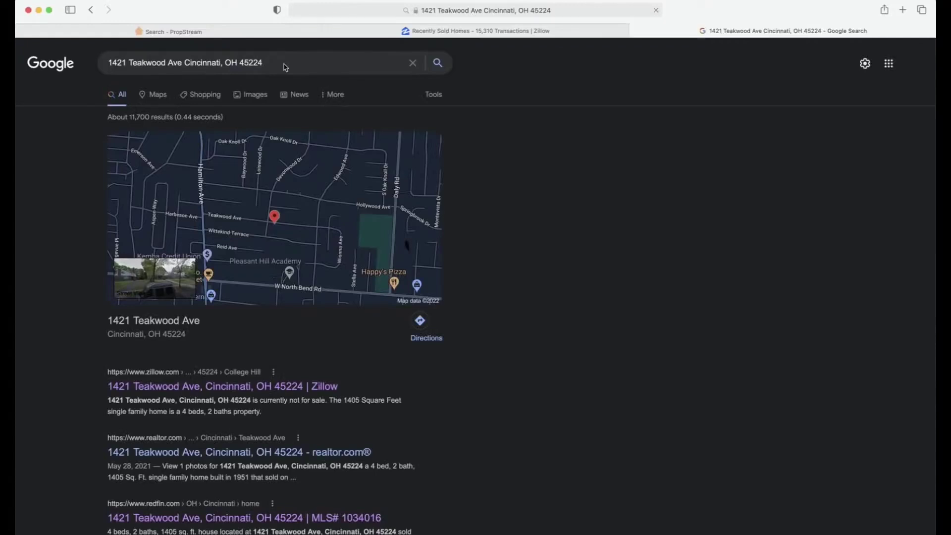
scroll(300, 277, "down", 3)
left_click(254, 378)
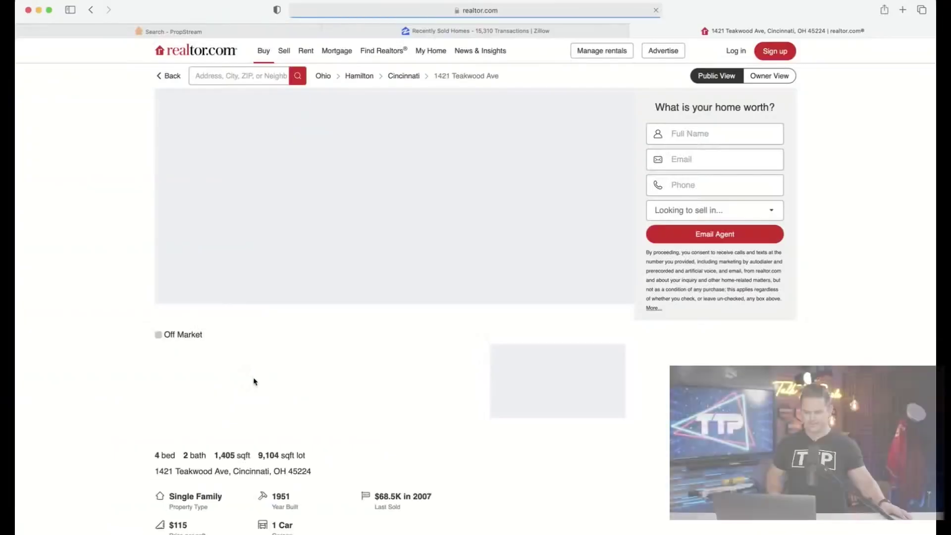